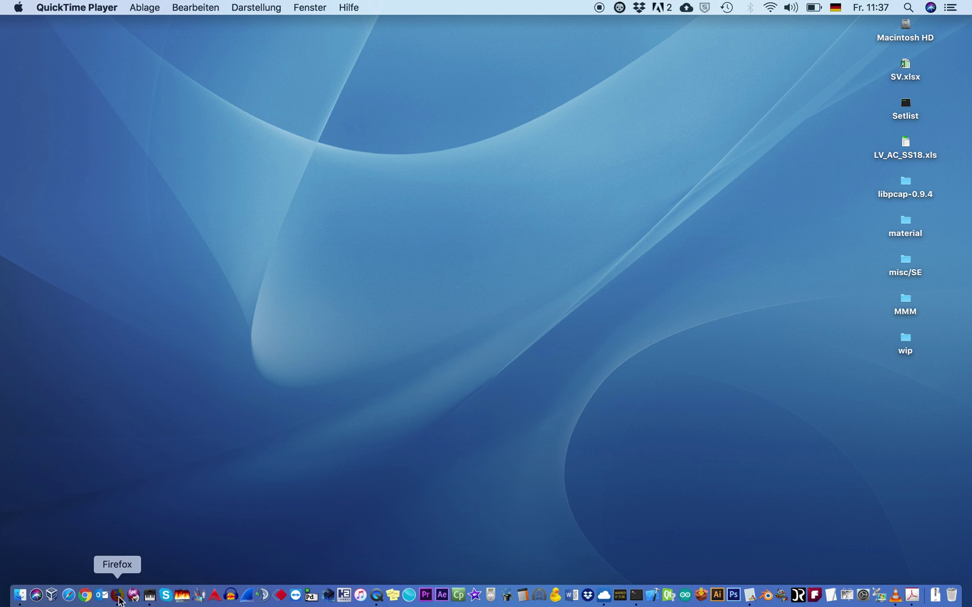
Bring Firefox forward from the Dock, showing the SoundJack Stage page and its online user list
{"action": "left_click", "coordinate": [118, 597]}
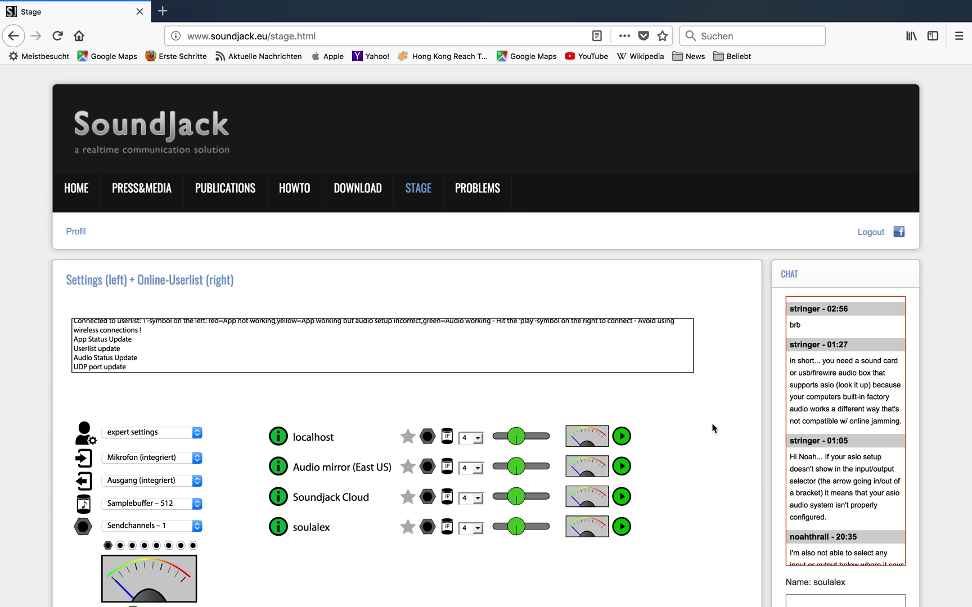
Go to the SoundJack Download page listing the Mac OS, Linux and Windows versions
{"action": "left_click", "coordinate": [356, 196]}
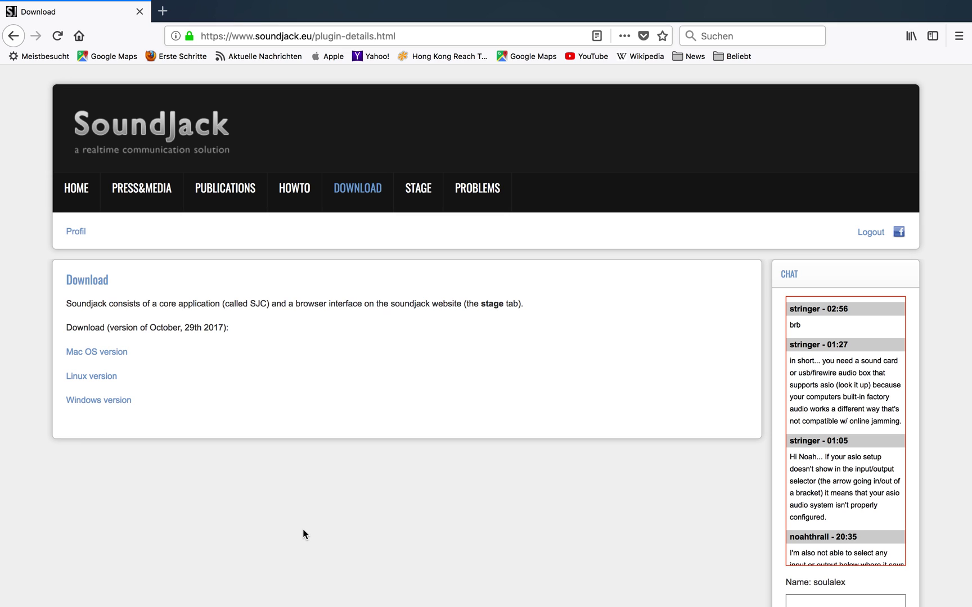
{"action": "mouse_move", "coordinate": [539, 602]}
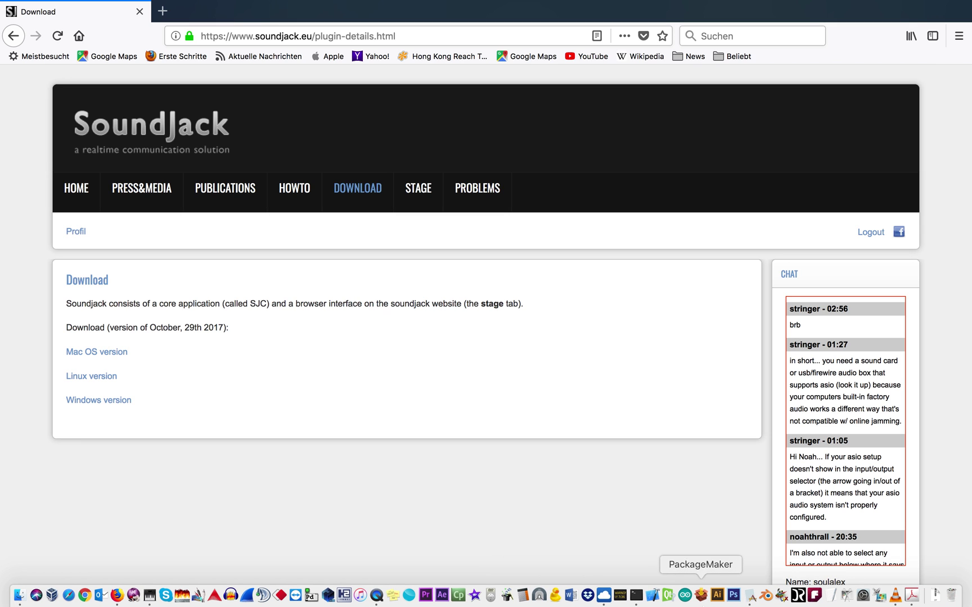
Shut down Soundjack from its menu-bar icon, then return to Firefox's Download page via Mission Control
{"action": "left_click", "coordinate": [749, 598]}
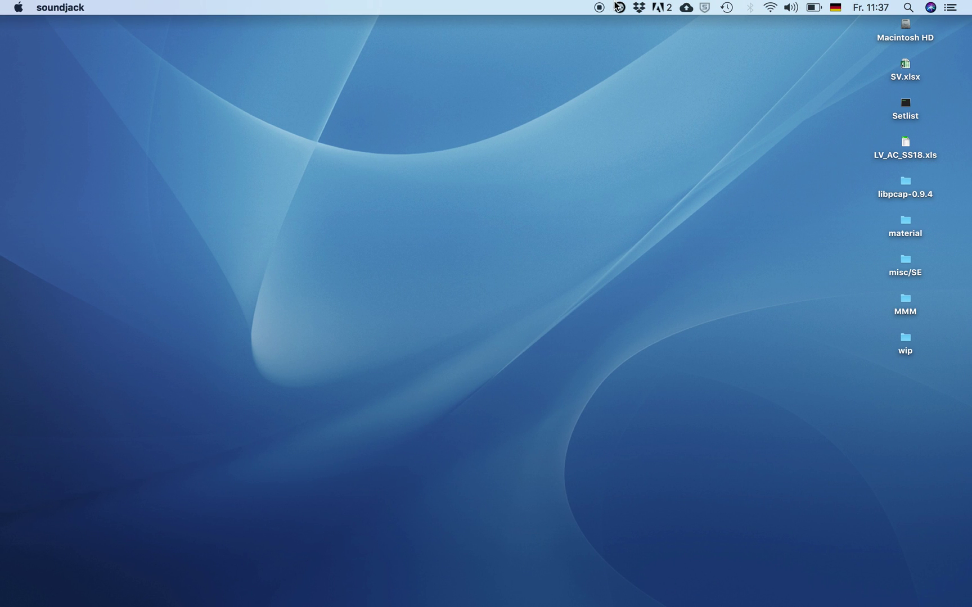
{"action": "left_click", "coordinate": [619, 8]}
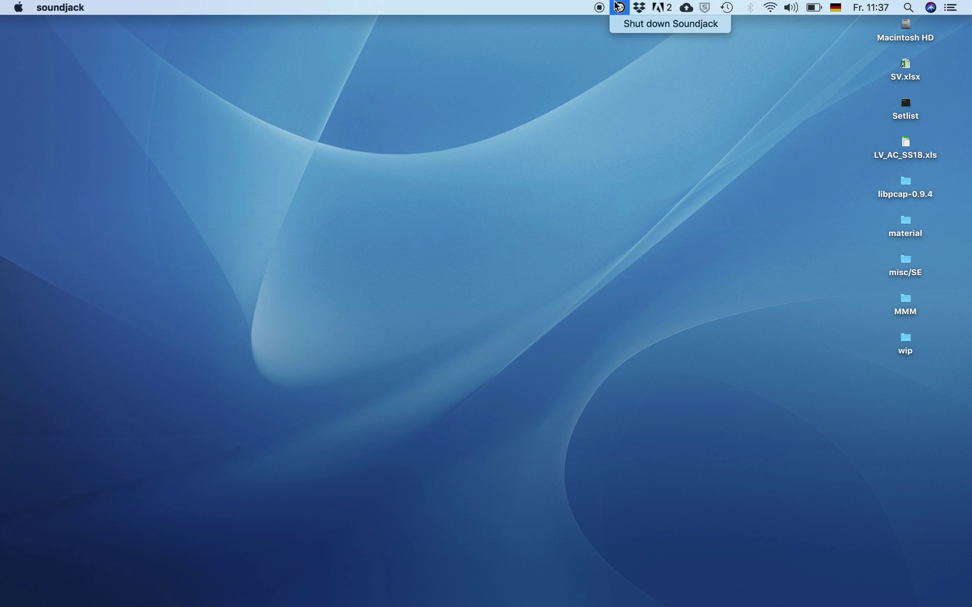
{"action": "left_click", "coordinate": [634, 26]}
{"action": "key", "text": "ctrl+Up"}
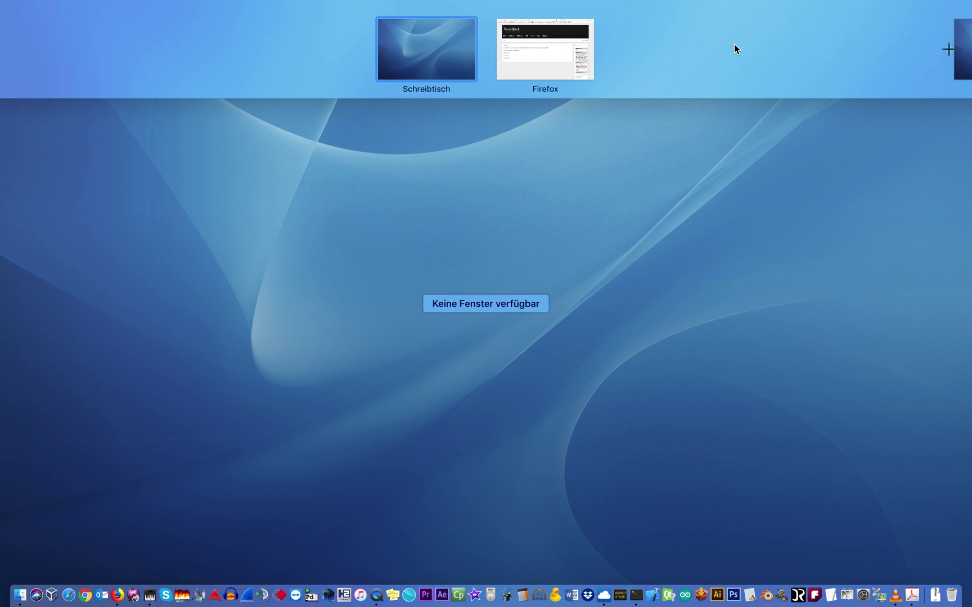
{"action": "left_click", "coordinate": [551, 62]}
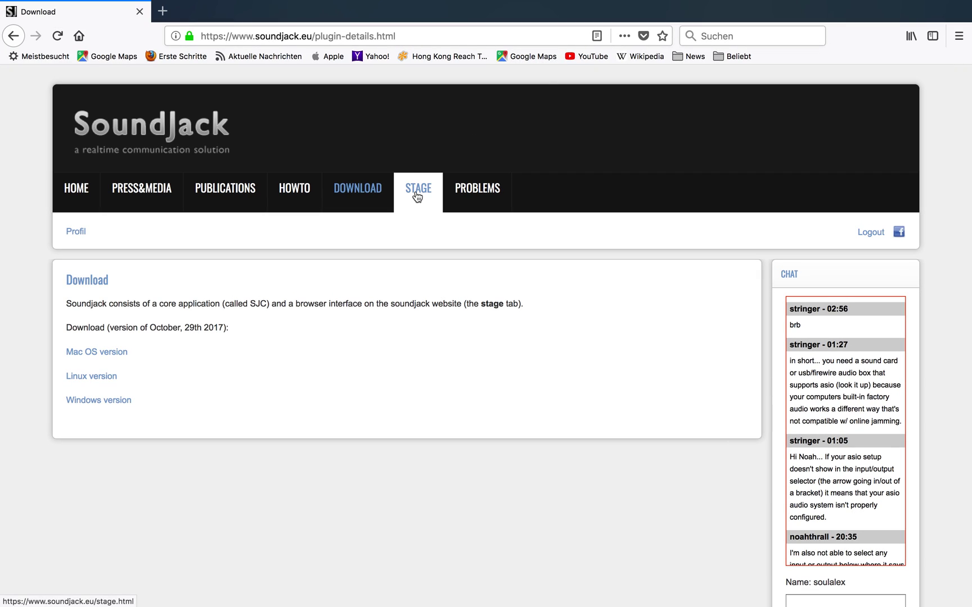
Switch to the Stage page and dismiss the 'Soundjack app is not working' alert
{"action": "left_click", "coordinate": [417, 194]}
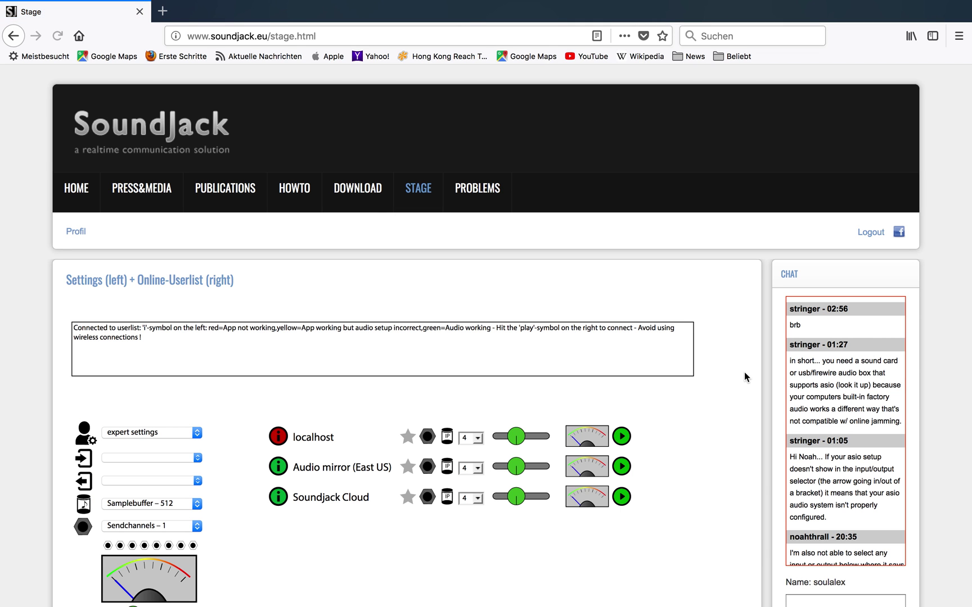
{"action": "scroll", "coordinate": [744, 372], "scroll_direction": "down", "scroll_amount": 3}
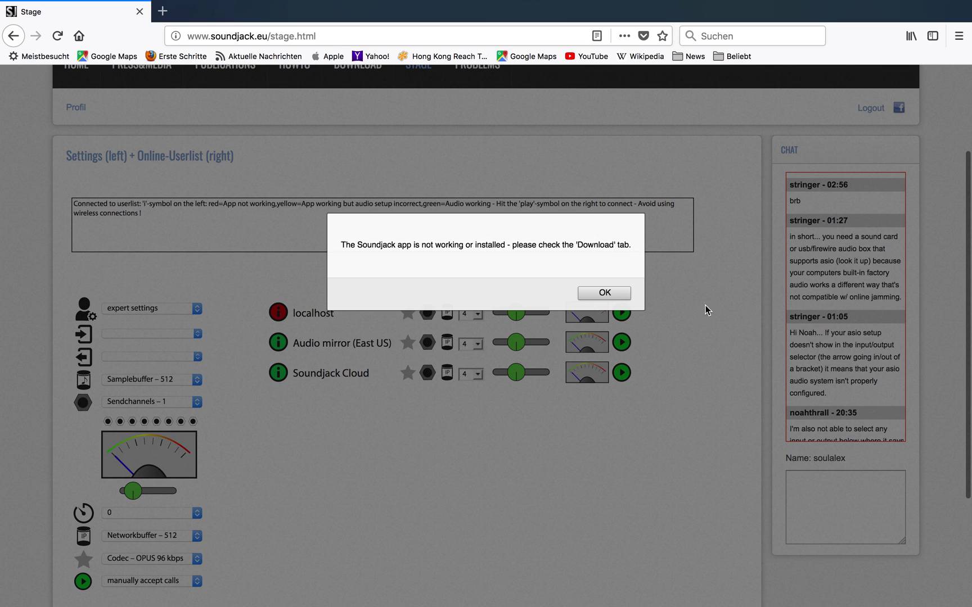
{"action": "left_click", "coordinate": [615, 294]}
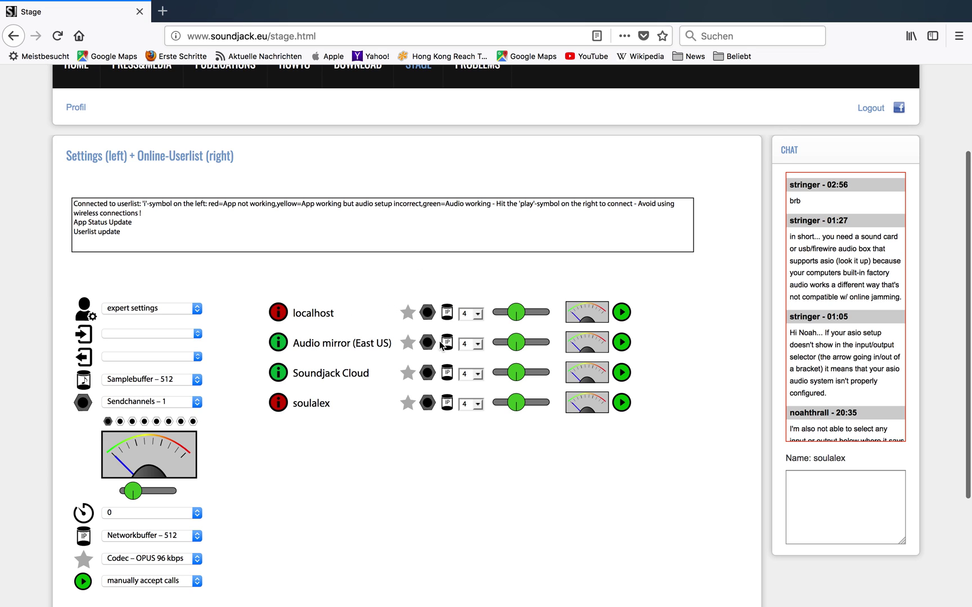
{"action": "mouse_move", "coordinate": [285, 359]}
{"action": "mouse_move", "coordinate": [278, 408]}
{"action": "left_click", "coordinate": [187, 334]}
{"action": "left_click", "coordinate": [187, 334]}
{"action": "left_click", "coordinate": [195, 358]}
{"action": "left_click", "coordinate": [196, 358]}
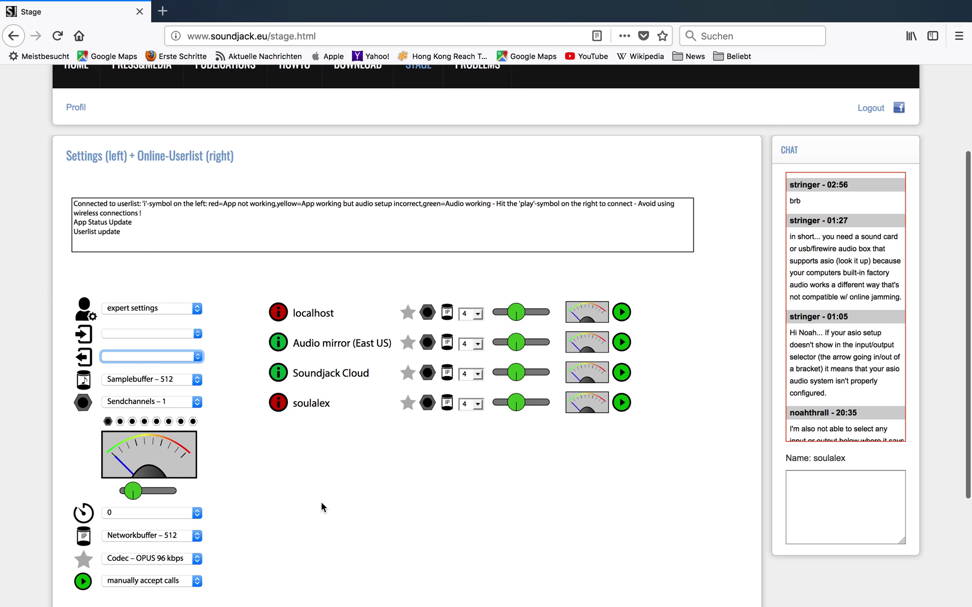
{"action": "mouse_move", "coordinate": [651, 604]}
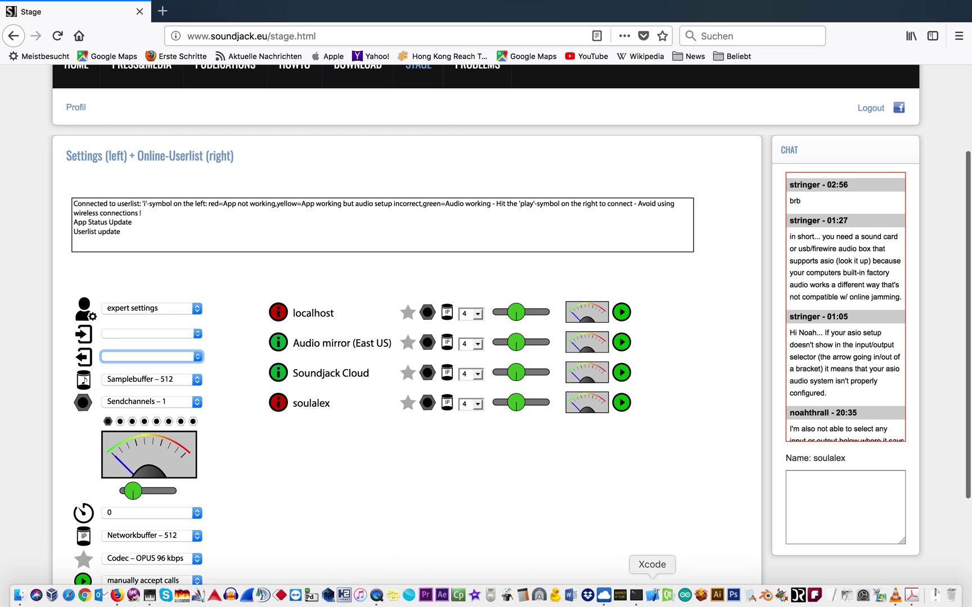
Relaunch the Soundjack app from the Dock and bring Firefox's Stage page back to the front
{"action": "left_click", "coordinate": [748, 598]}
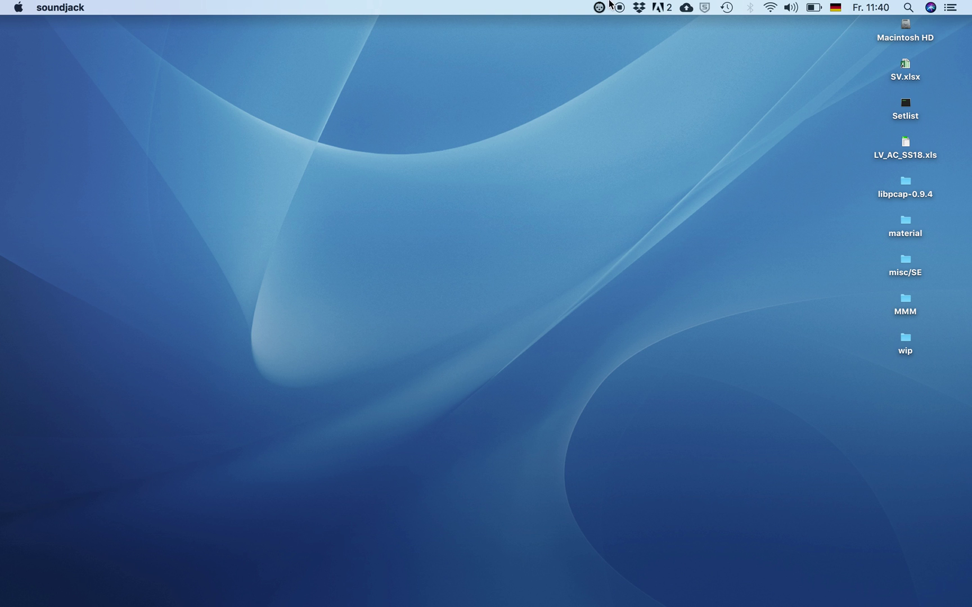
{"action": "key", "text": "ctrl+Up"}
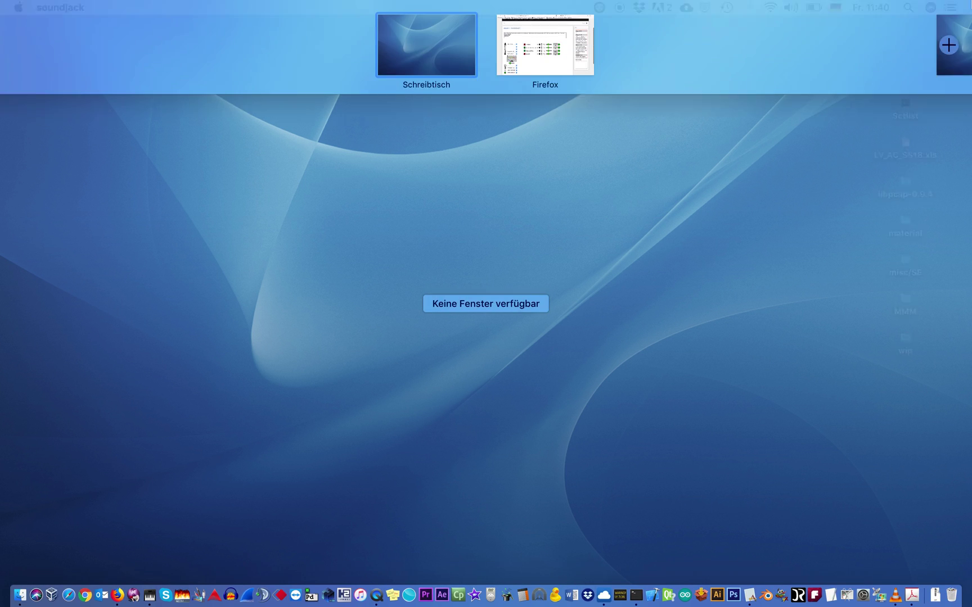
{"action": "left_click", "coordinate": [567, 76]}
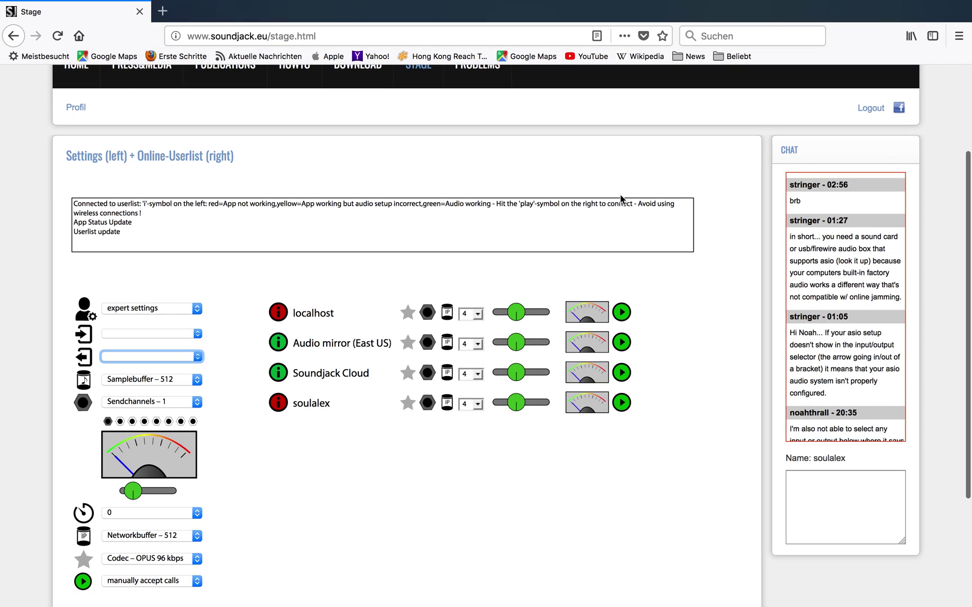
Scroll the Stage page until localhost turns green with Mikrofon (integriert) and Ausgang (integriert) listed
{"action": "scroll", "coordinate": [701, 429], "scroll_direction": "up", "scroll_amount": 3}
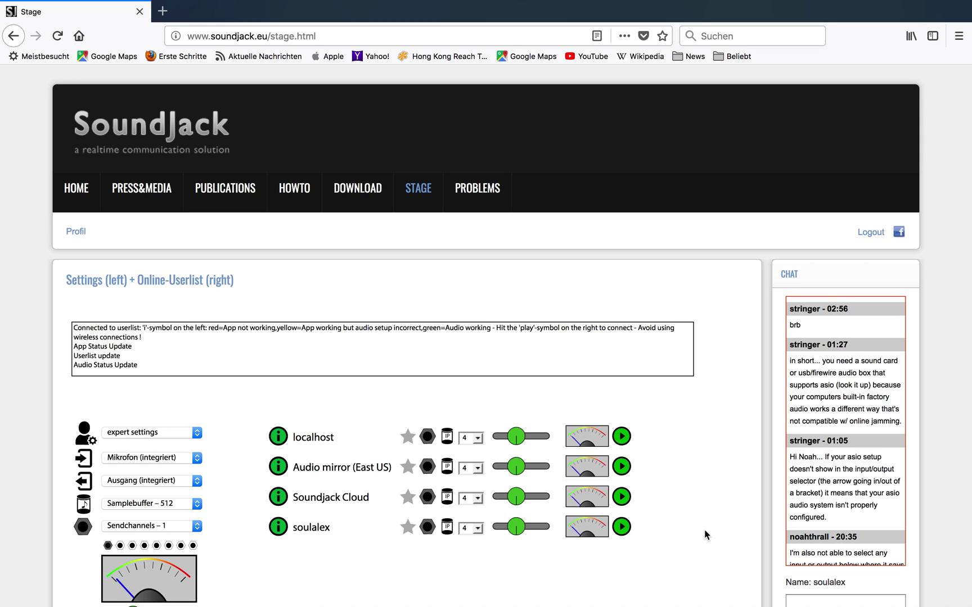
{"action": "scroll", "coordinate": [704, 529], "scroll_direction": "down", "scroll_amount": 3}
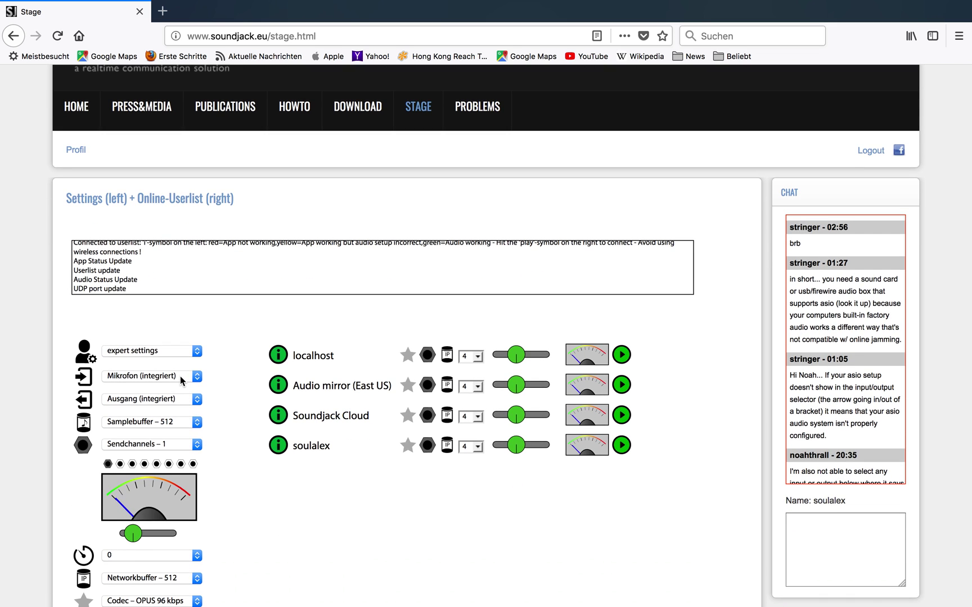
{"action": "left_click", "coordinate": [180, 376]}
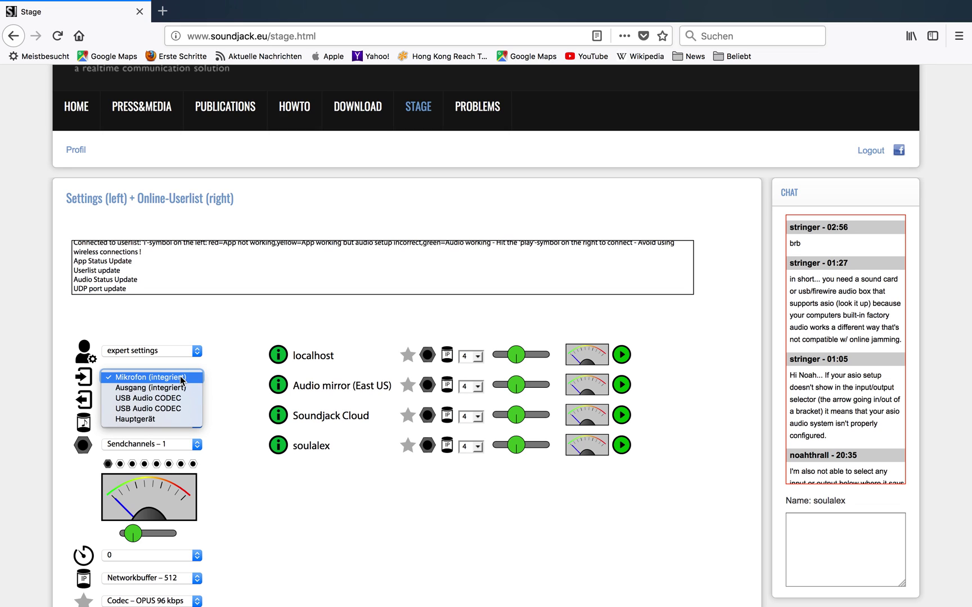
{"action": "left_click", "coordinate": [234, 389]}
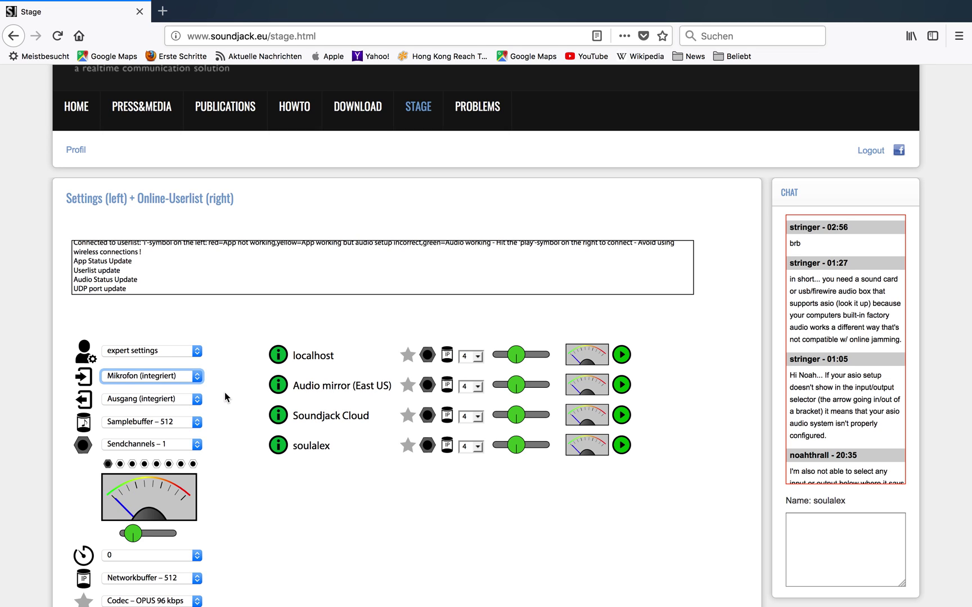
{"action": "scroll", "coordinate": [54, 458], "scroll_direction": "down", "scroll_amount": 3}
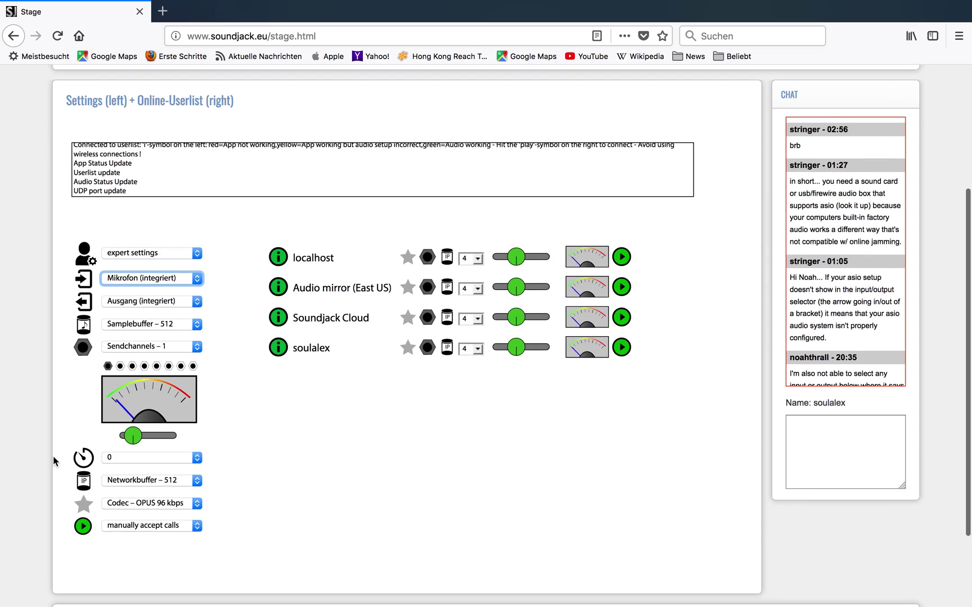
{"action": "scroll", "coordinate": [54, 461], "scroll_direction": "down", "scroll_amount": 1}
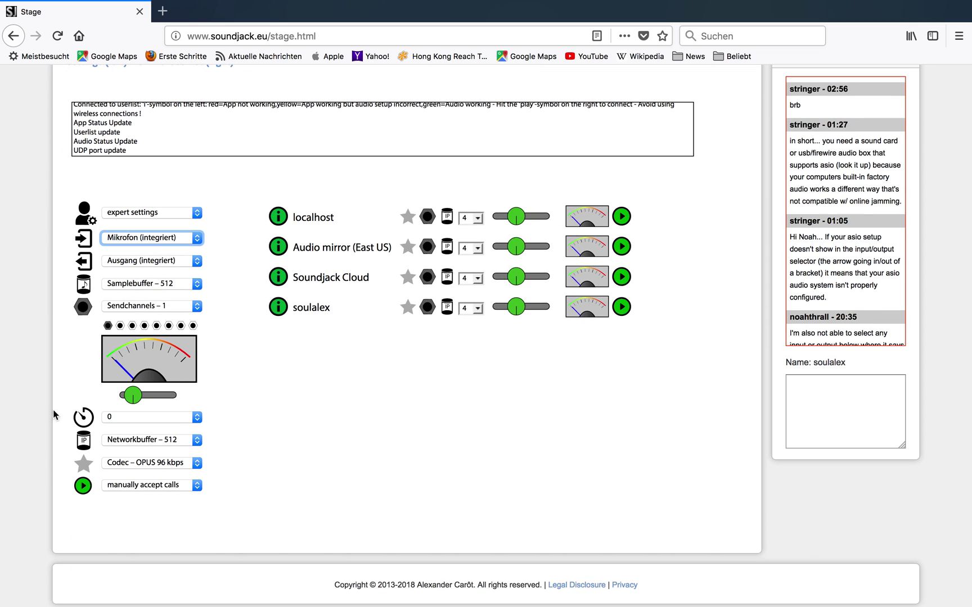
{"action": "left_click", "coordinate": [181, 213]}
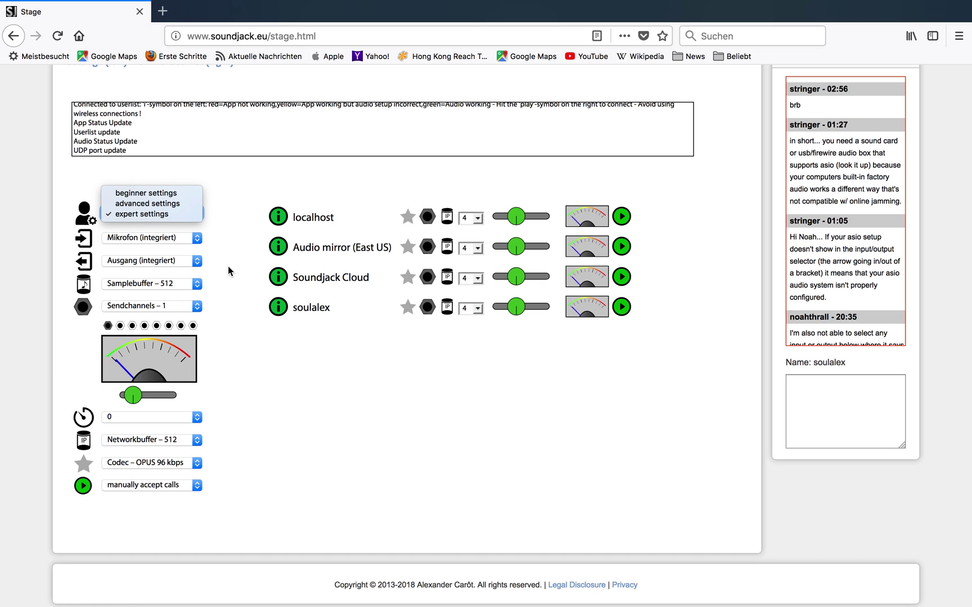
{"action": "key", "text": "Escape"}
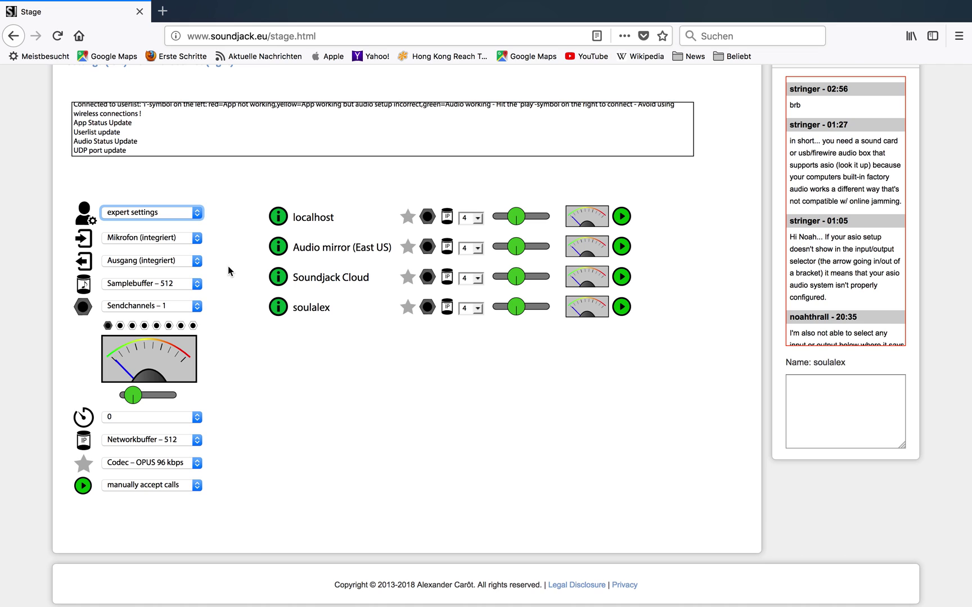
{"action": "left_click", "coordinate": [122, 236]}
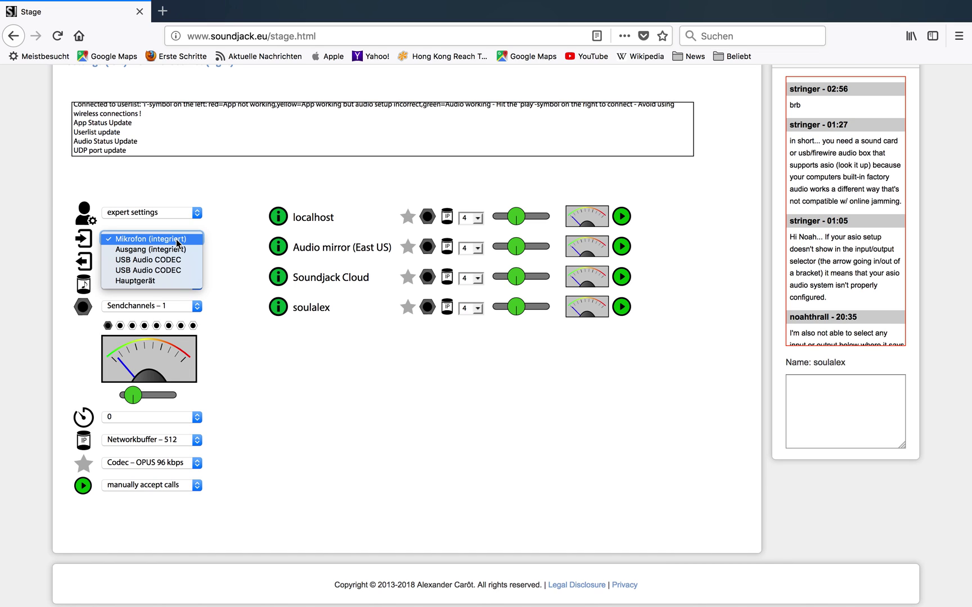
{"action": "left_click", "coordinate": [231, 247]}
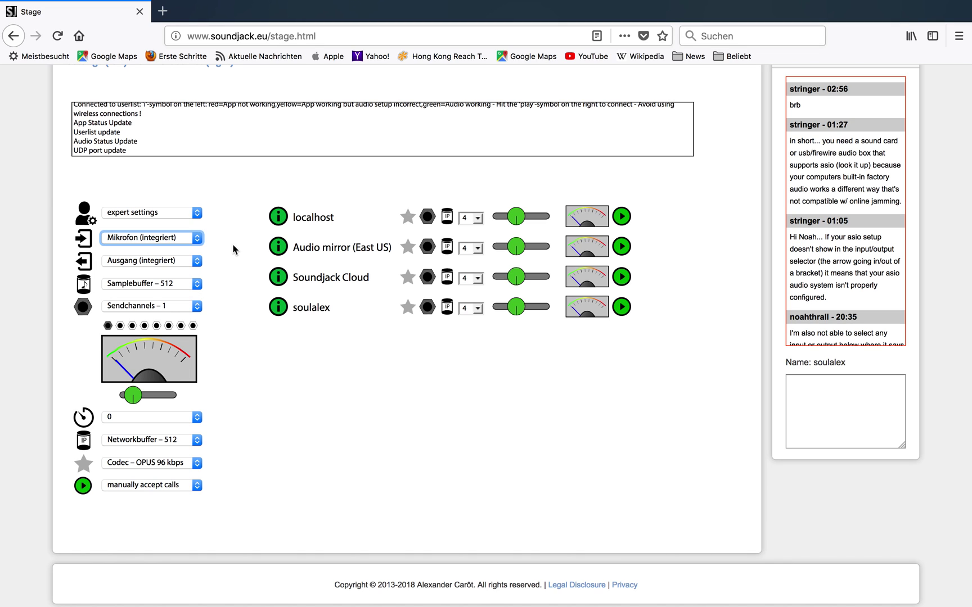
{"action": "left_click", "coordinate": [183, 237]}
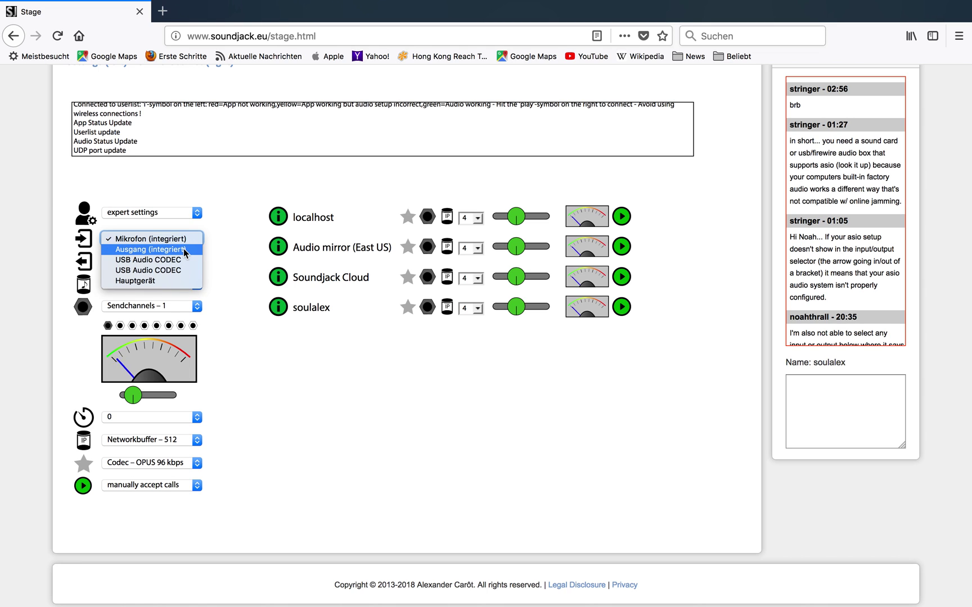
{"action": "left_click", "coordinate": [183, 248]}
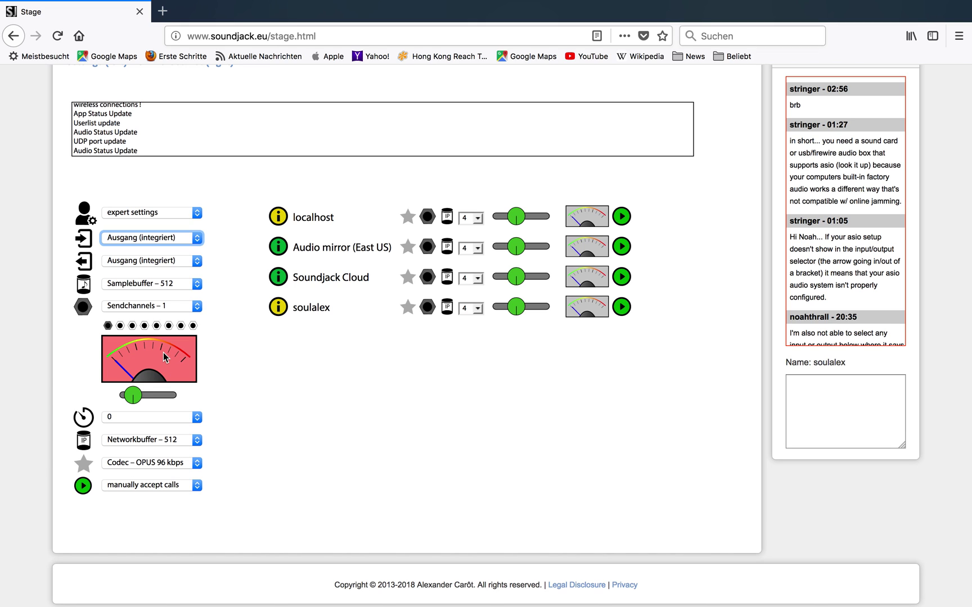
{"action": "mouse_move", "coordinate": [281, 313]}
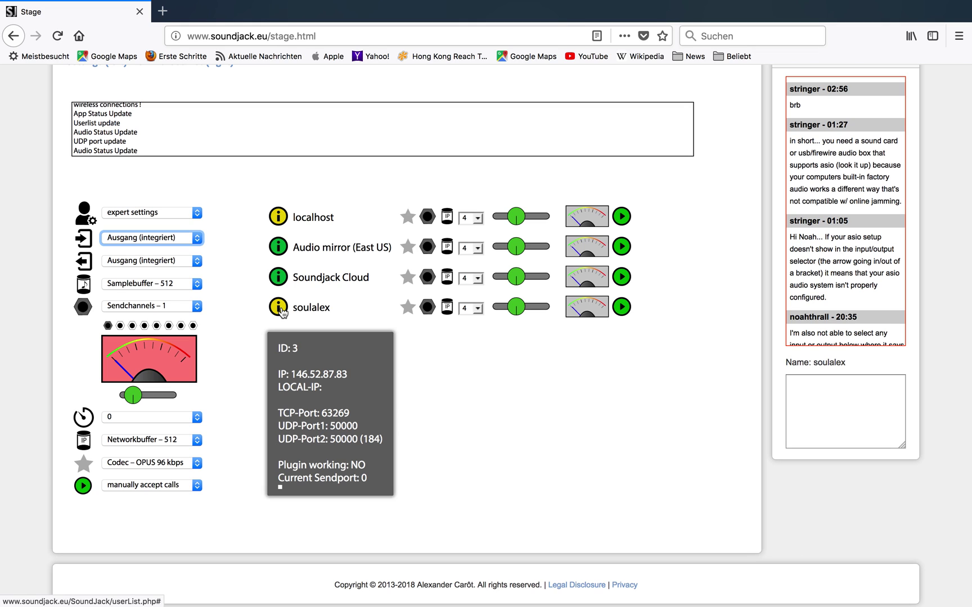
{"action": "left_click", "coordinate": [169, 236]}
{"action": "left_click", "coordinate": [171, 228]}
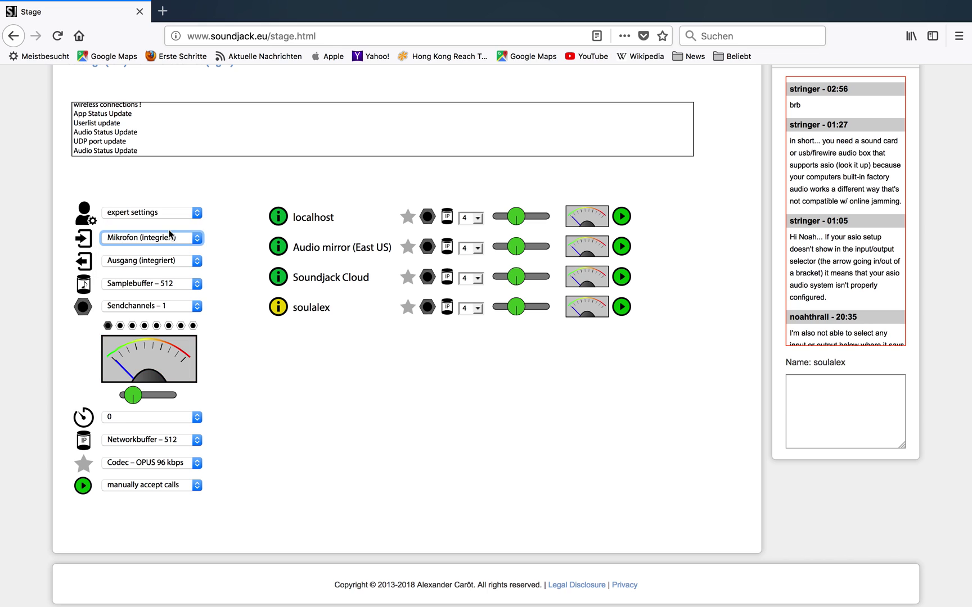
{"action": "left_click", "coordinate": [182, 259]}
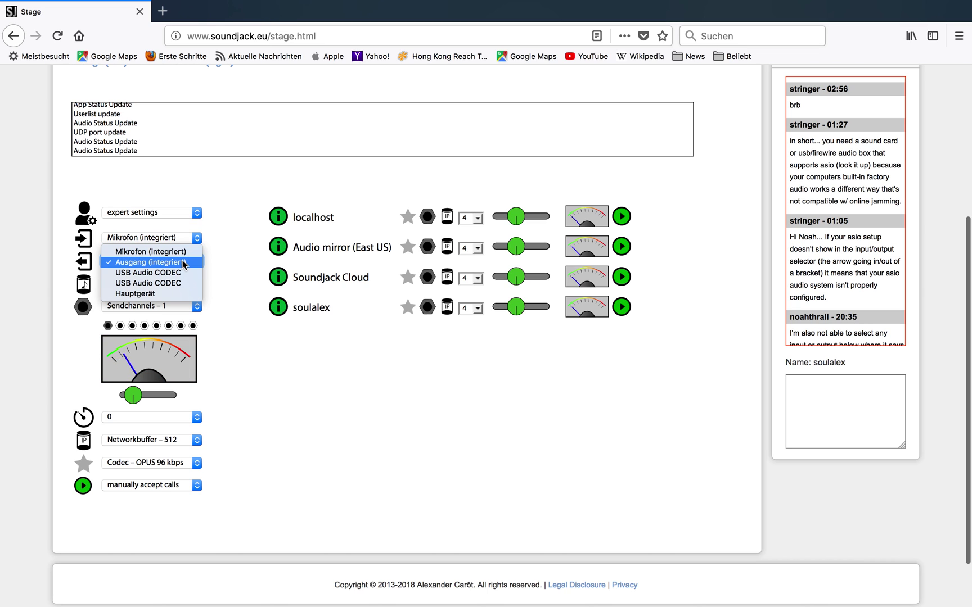
{"action": "left_click", "coordinate": [182, 251]}
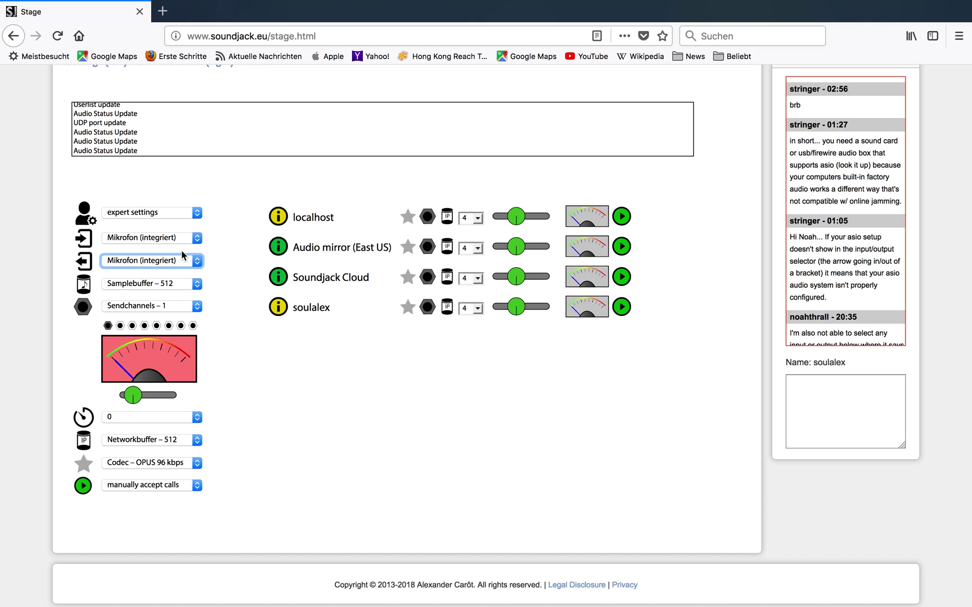
{"action": "left_click", "coordinate": [194, 262]}
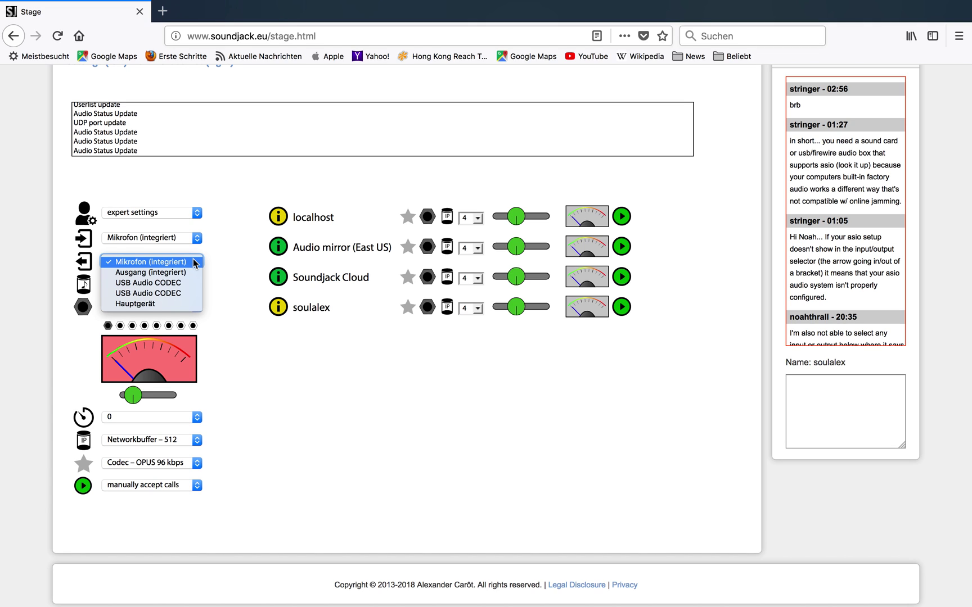
{"action": "left_click", "coordinate": [231, 249]}
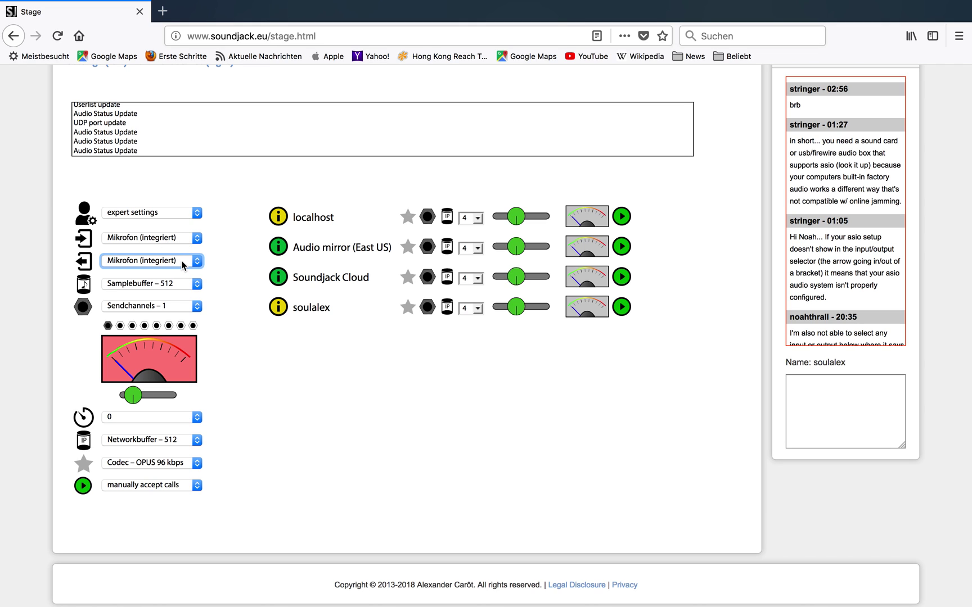
{"action": "left_click", "coordinate": [197, 238]}
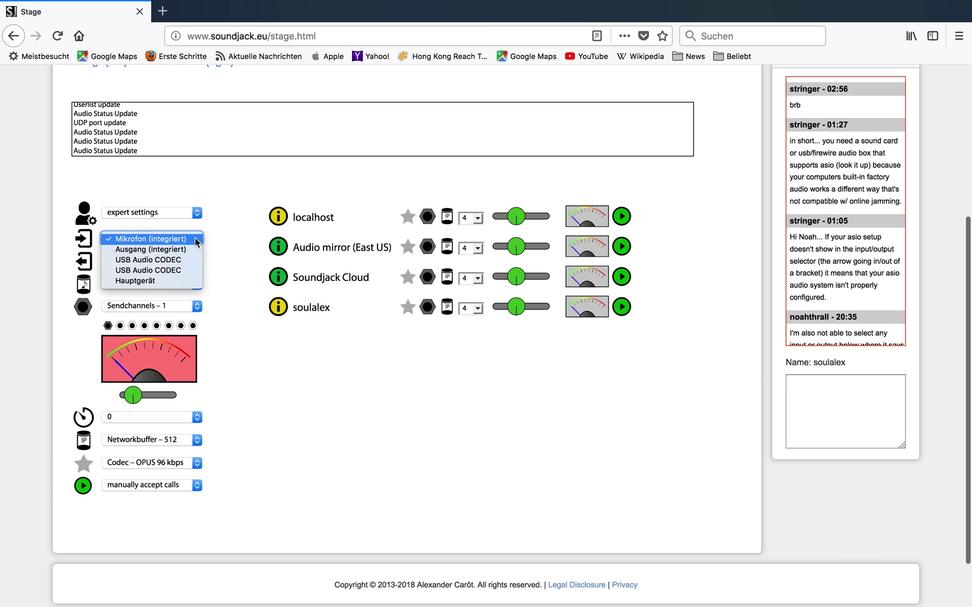
{"action": "left_click", "coordinate": [223, 242]}
{"action": "left_click", "coordinate": [180, 262]}
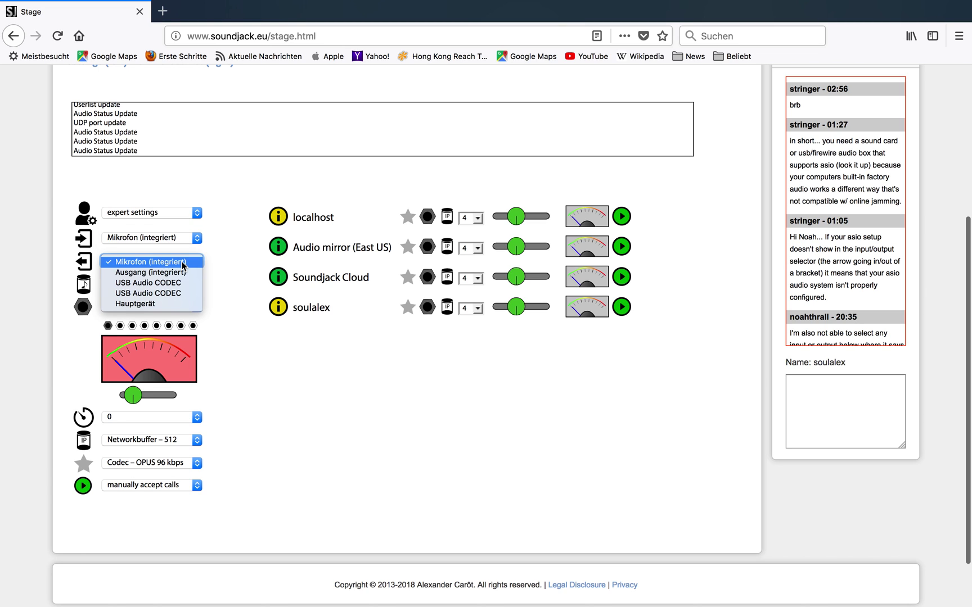
{"action": "left_click", "coordinate": [180, 274]}
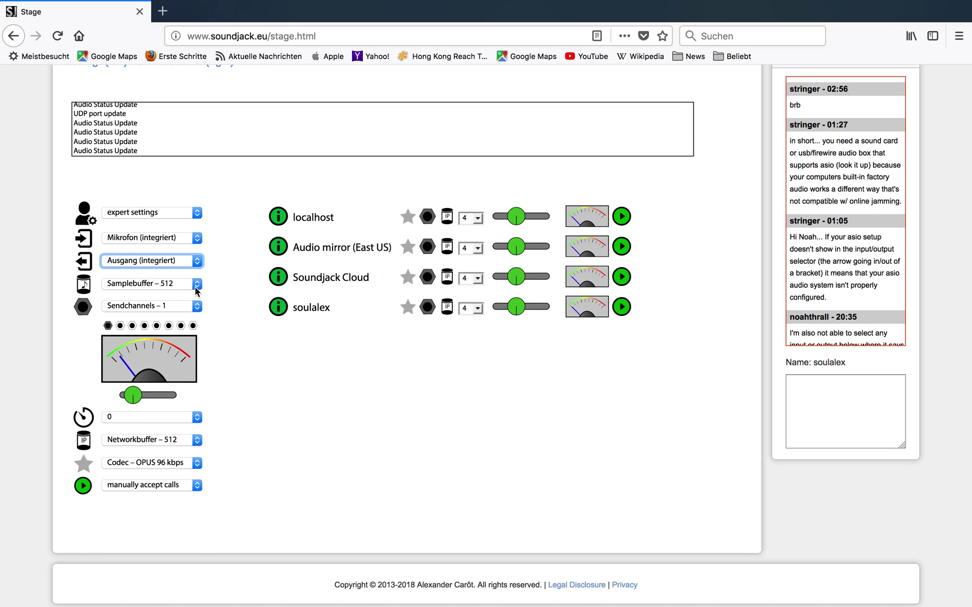
Change the sample buffer from 512 to 256 and nudge the level slider up slightly
{"action": "left_click", "coordinate": [195, 286]}
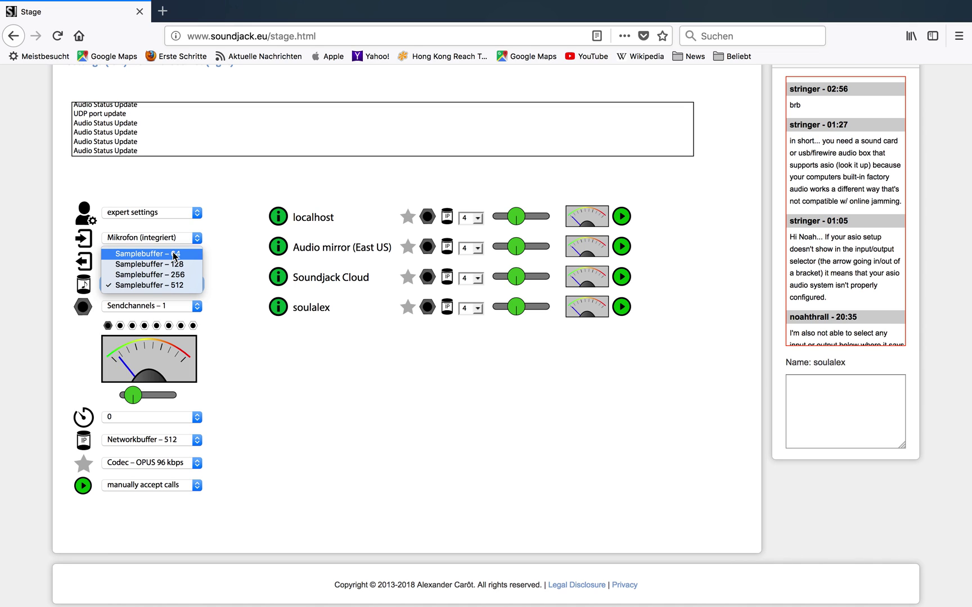
{"action": "left_click", "coordinate": [176, 284]}
{"action": "left_click", "coordinate": [176, 284]}
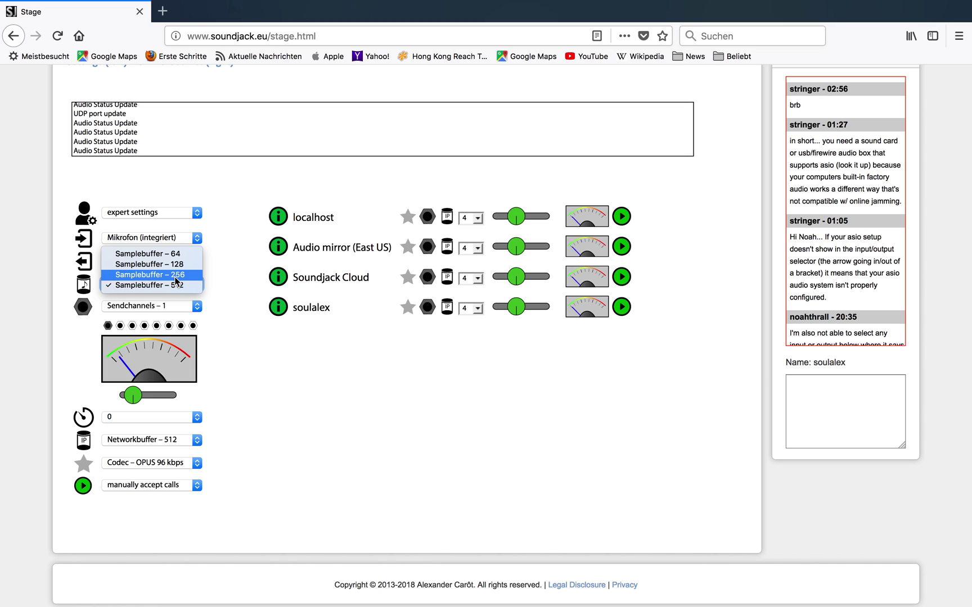
{"action": "left_click", "coordinate": [174, 277]}
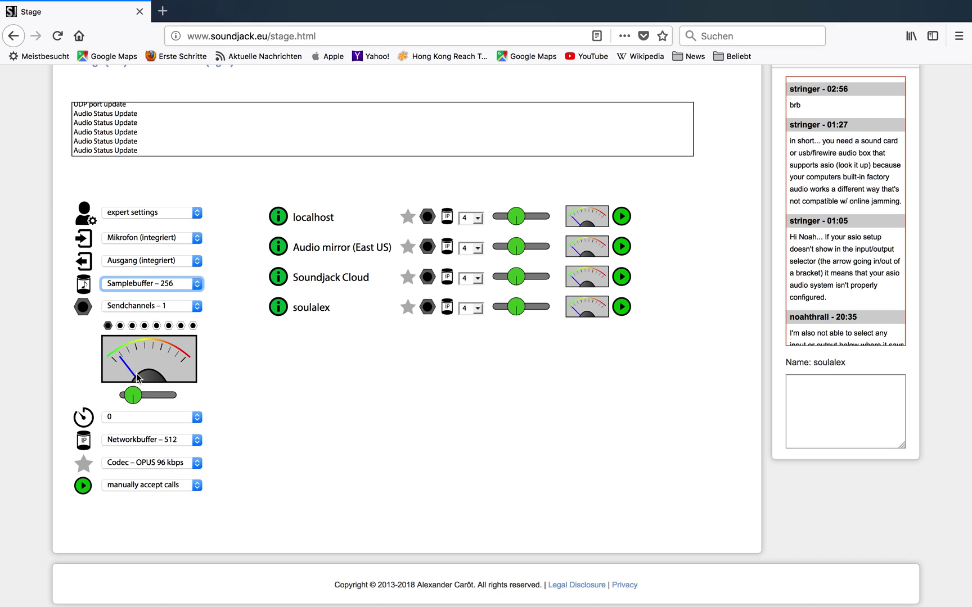
{"action": "mouse_move", "coordinate": [134, 395]}
{"action": "left_mouse_down"}
{"action": "mouse_move", "coordinate": [154, 397]}
{"action": "mouse_move", "coordinate": [121, 397]}
{"action": "mouse_move", "coordinate": [149, 395]}
{"action": "left_mouse_up"}
{"action": "mouse_move", "coordinate": [149, 395]}
{"action": "left_mouse_down"}
{"action": "mouse_move", "coordinate": [164, 398]}
{"action": "mouse_move", "coordinate": [136, 396]}
{"action": "left_mouse_up"}
{"action": "left_click_drag", "start_coordinate": [150, 399], "coordinate": [124, 396]}
Step the sample buffer down from 256 to 128, then to 64
{"action": "left_click", "coordinate": [187, 284]}
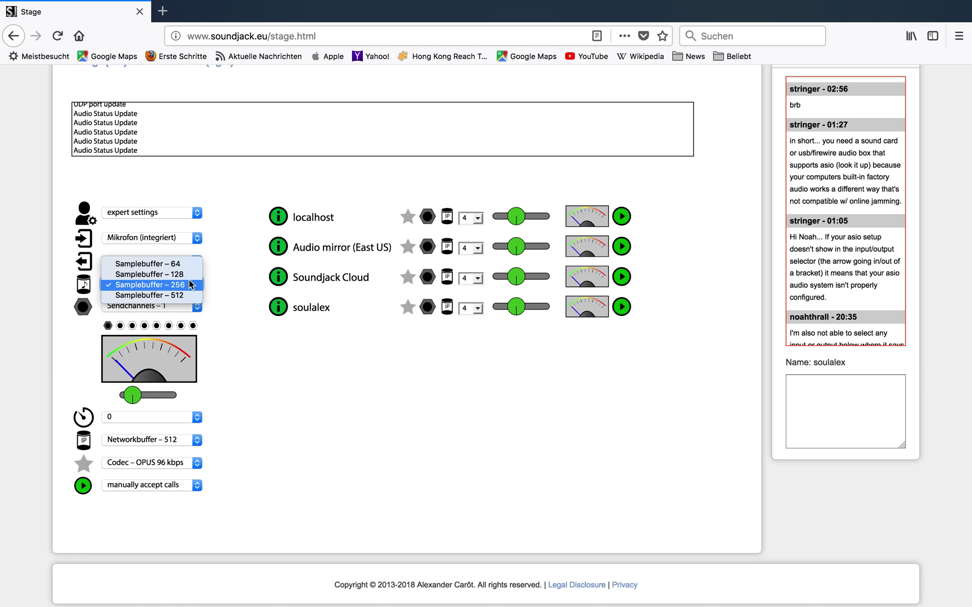
{"action": "left_click", "coordinate": [189, 275]}
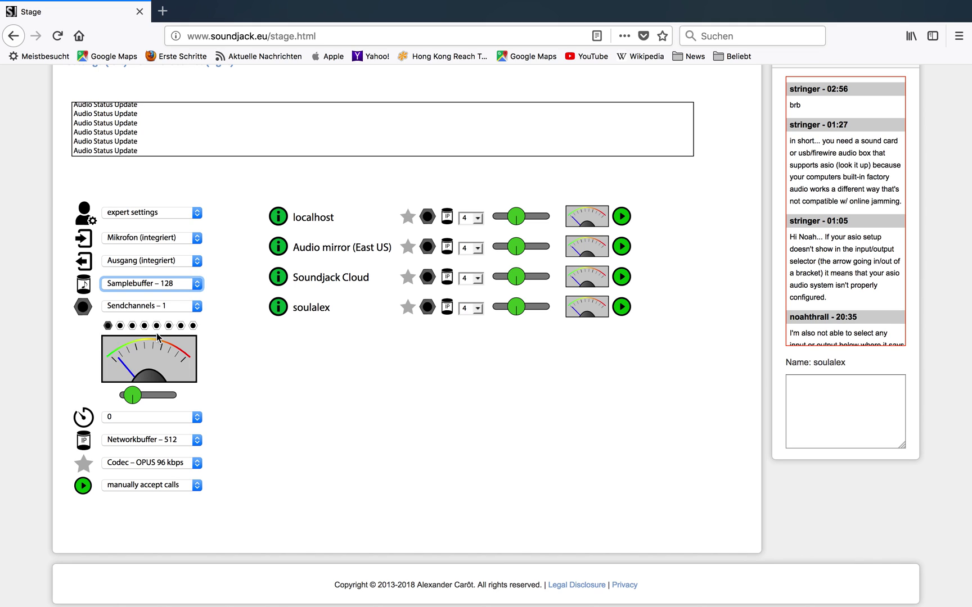
{"action": "left_click", "coordinate": [196, 285]}
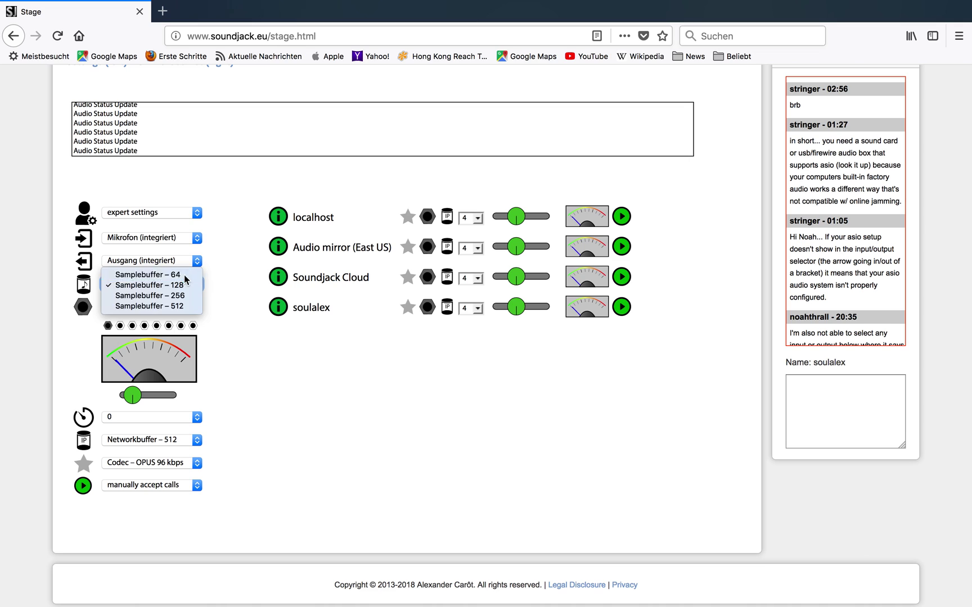
{"action": "left_click", "coordinate": [184, 275]}
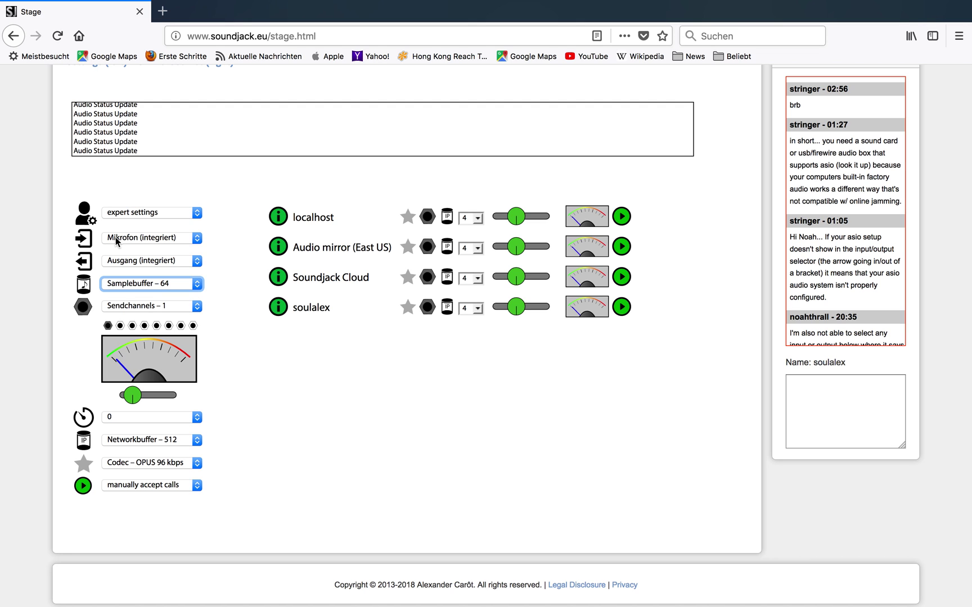
{"action": "scroll", "coordinate": [61, 265], "scroll_direction": "up", "scroll_amount": 4}
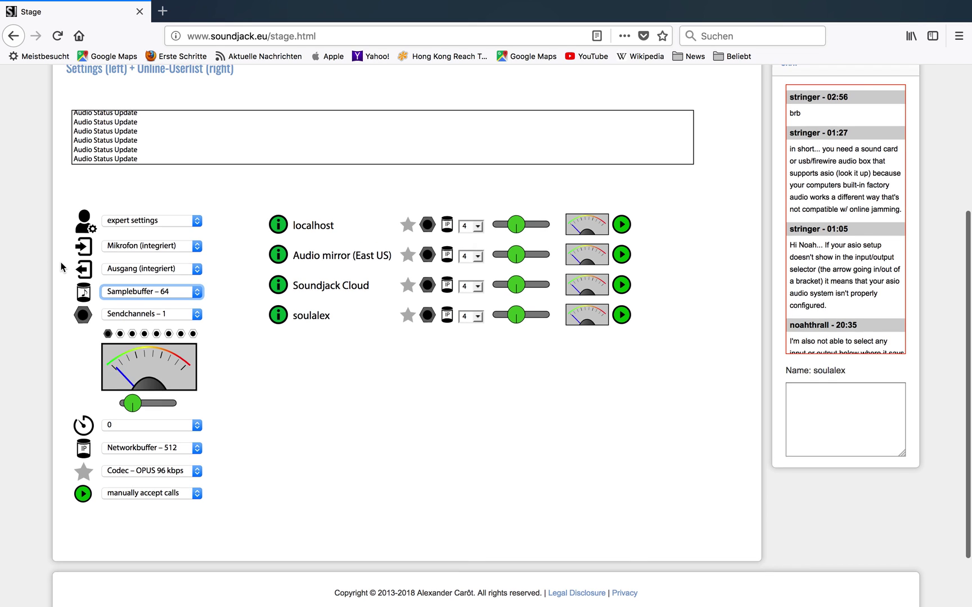
{"action": "scroll", "coordinate": [61, 265], "scroll_direction": "down", "scroll_amount": 4}
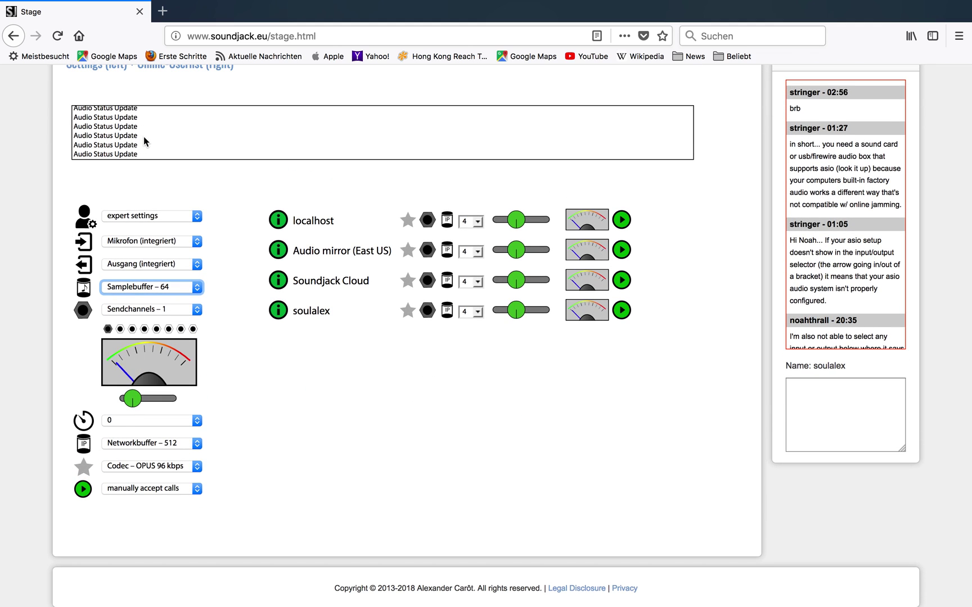
{"action": "left_click_drag", "start_coordinate": [143, 136], "coordinate": [72, 141]}
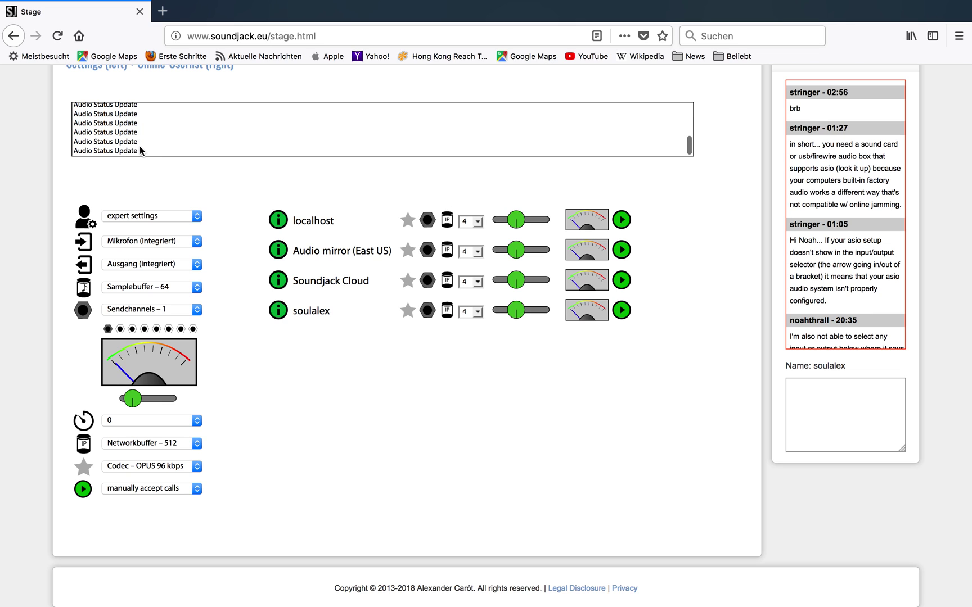
{"action": "left_click_drag", "start_coordinate": [137, 150], "coordinate": [66, 150]}
{"action": "left_click", "coordinate": [98, 147]}
{"action": "left_click", "coordinate": [194, 310]}
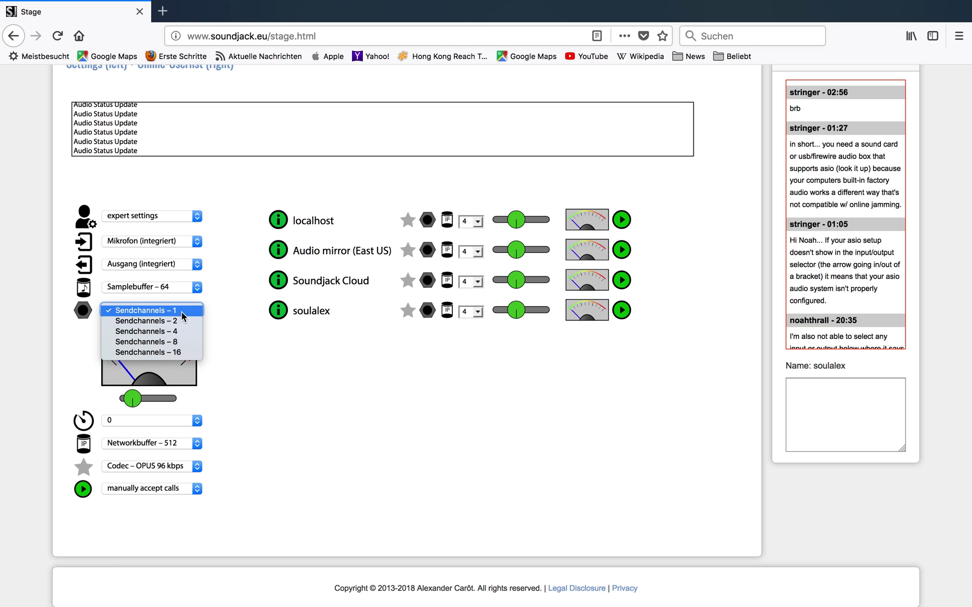
{"action": "left_click", "coordinate": [153, 313]}
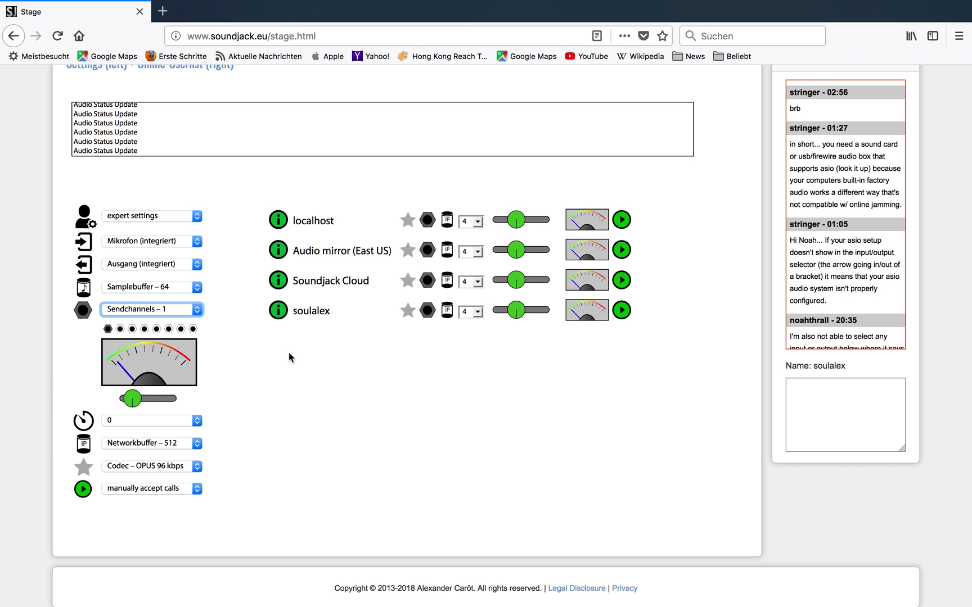
{"action": "left_click", "coordinate": [187, 310]}
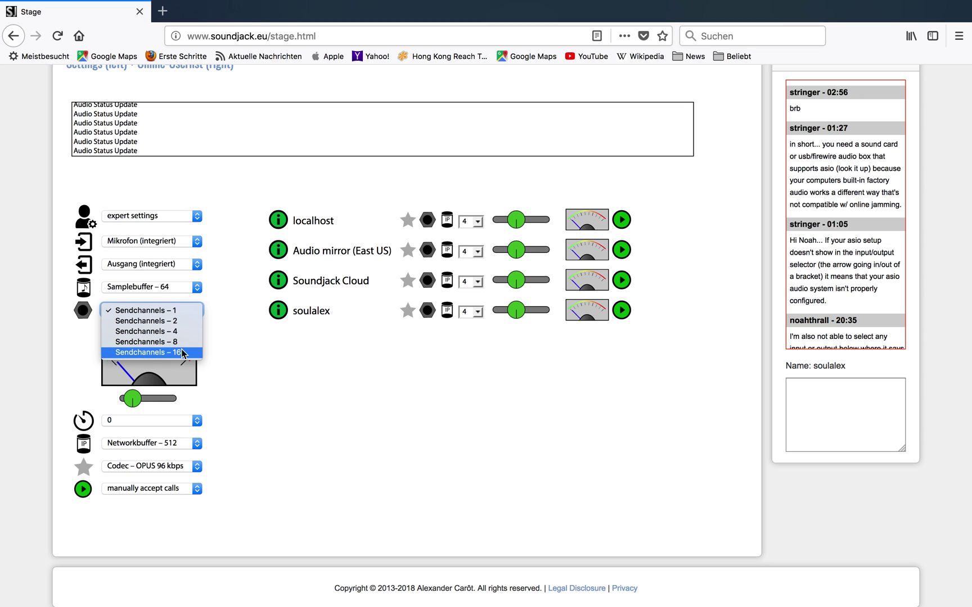
{"action": "left_click", "coordinate": [315, 377]}
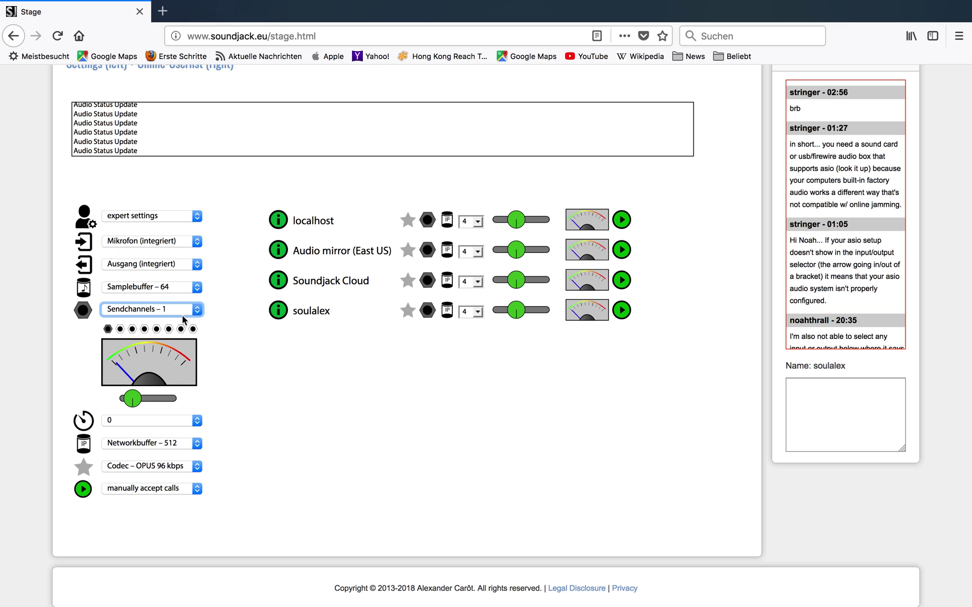
{"action": "left_click", "coordinate": [144, 330]}
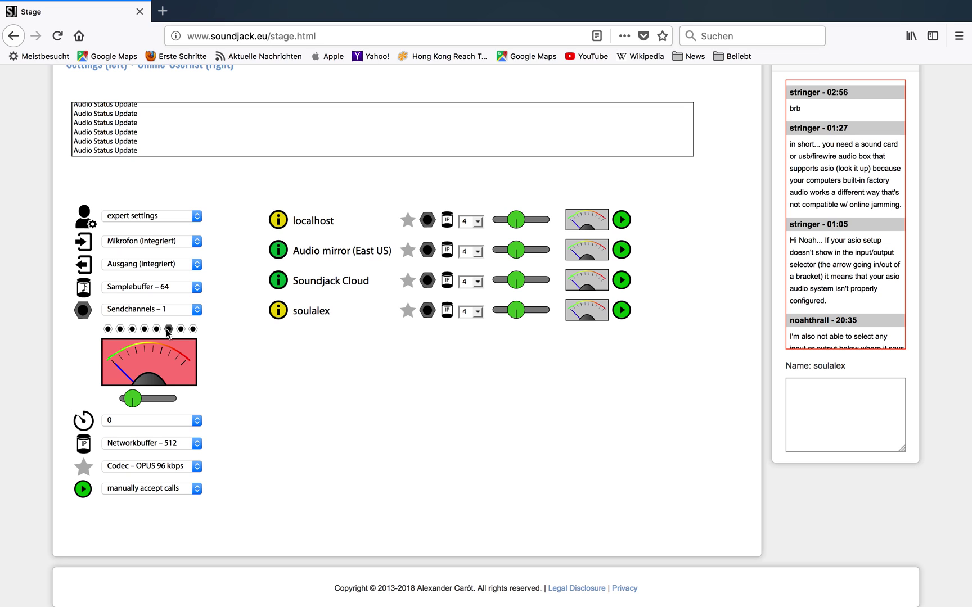
{"action": "left_click", "coordinate": [120, 329]}
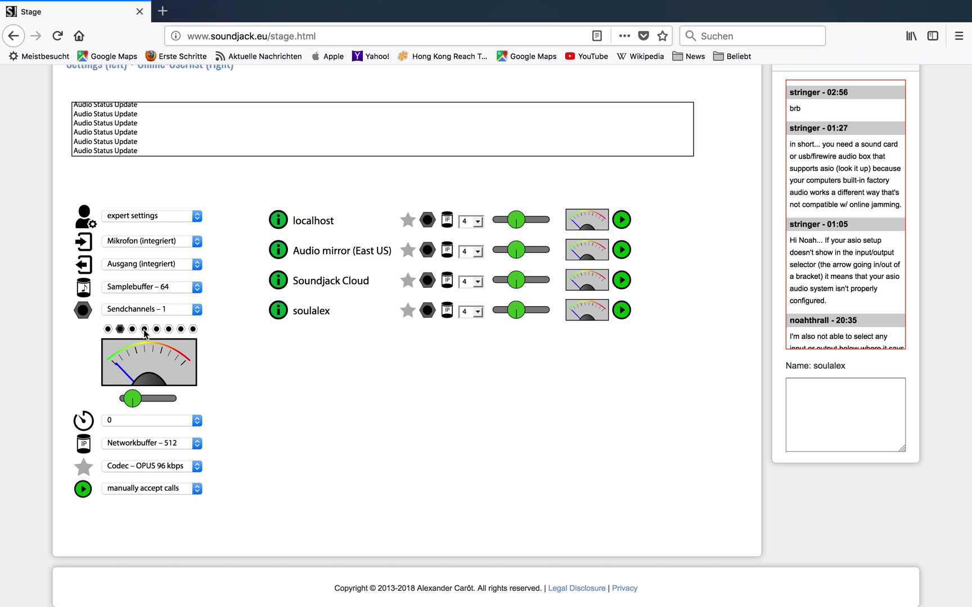
{"action": "left_click", "coordinate": [108, 329]}
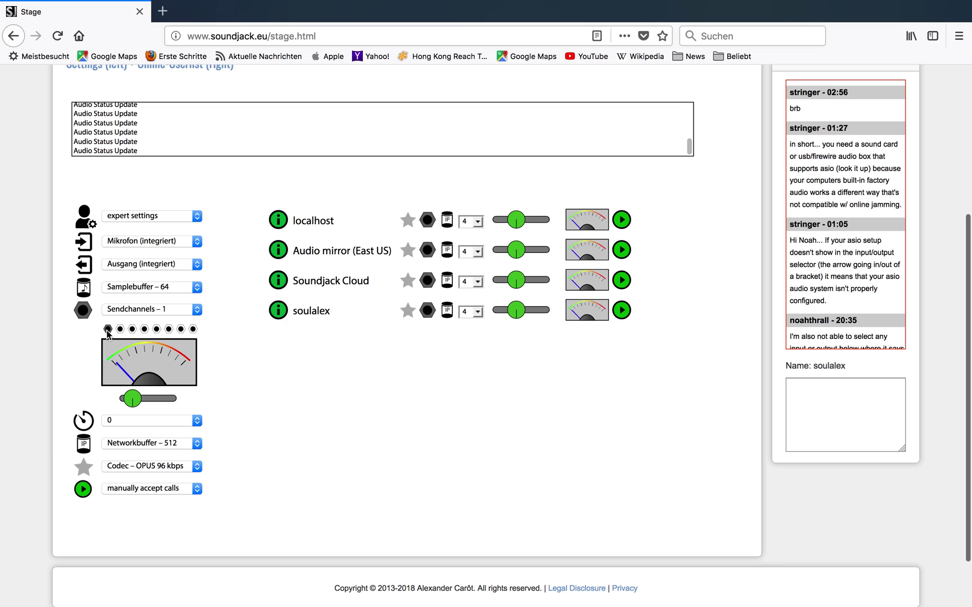
{"action": "left_click", "coordinate": [133, 330]}
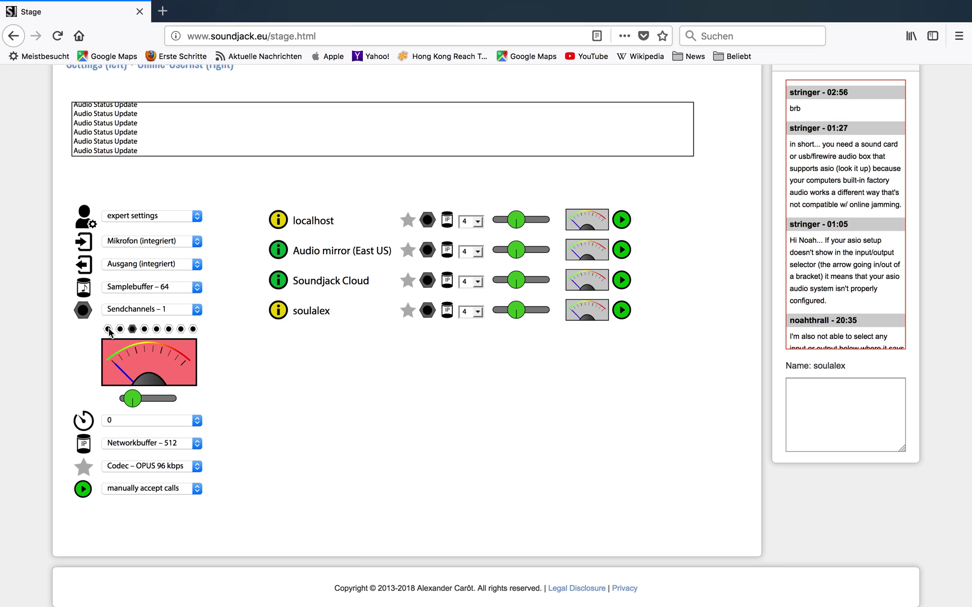
{"action": "left_click", "coordinate": [109, 329]}
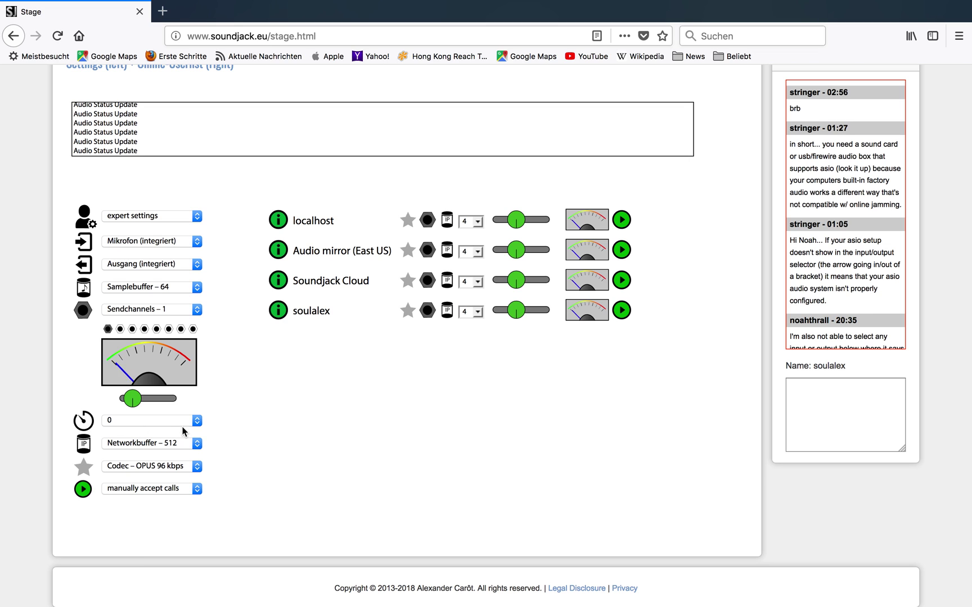
Nudge the input level slider below the meter slightly to the right
{"action": "left_click_drag", "start_coordinate": [131, 400], "coordinate": [146, 400]}
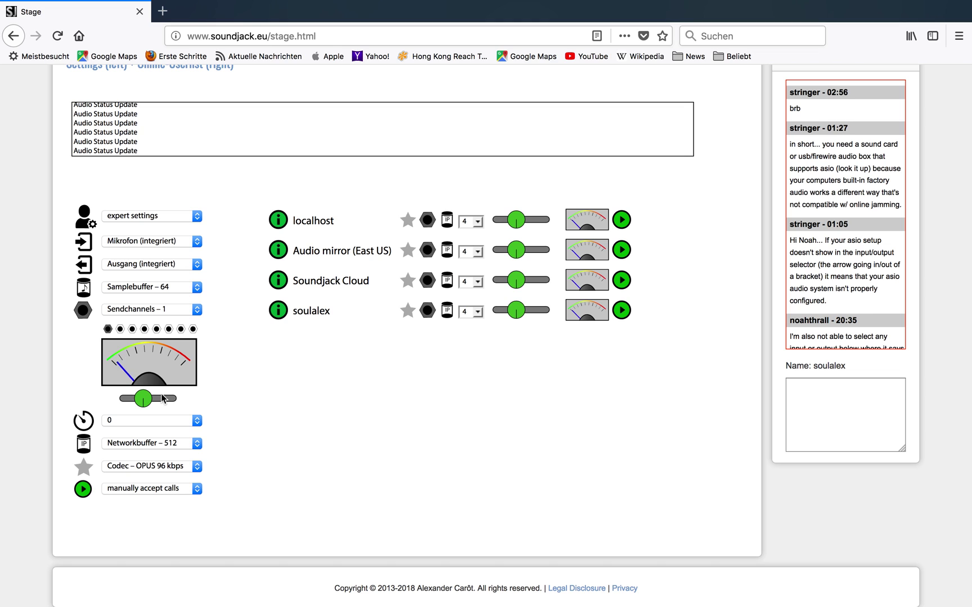
Change the delay value from 0 to 99, the last entry in its list
{"action": "left_click", "coordinate": [182, 420]}
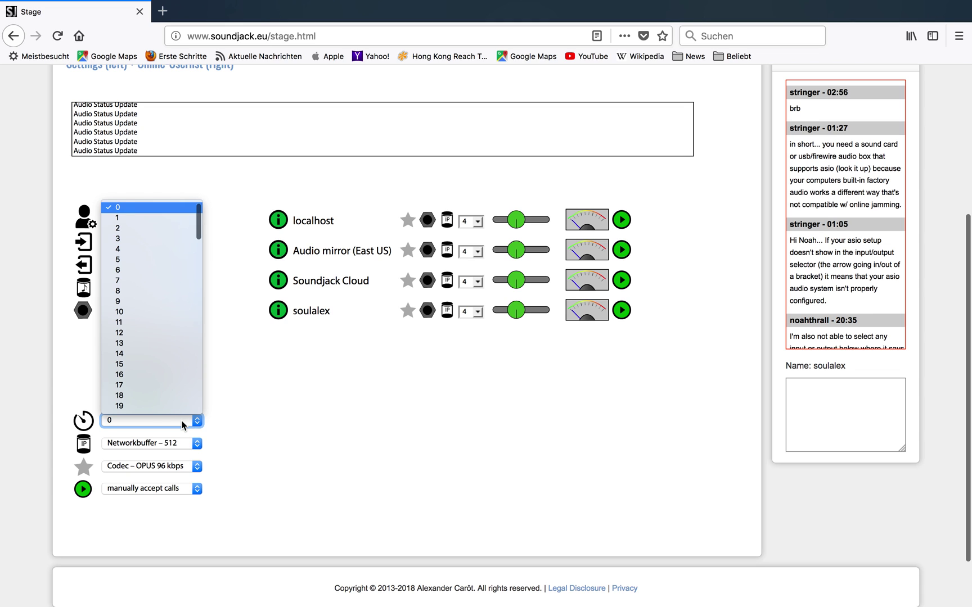
{"action": "scroll", "coordinate": [157, 401], "scroll_direction": "down", "scroll_amount": 15}
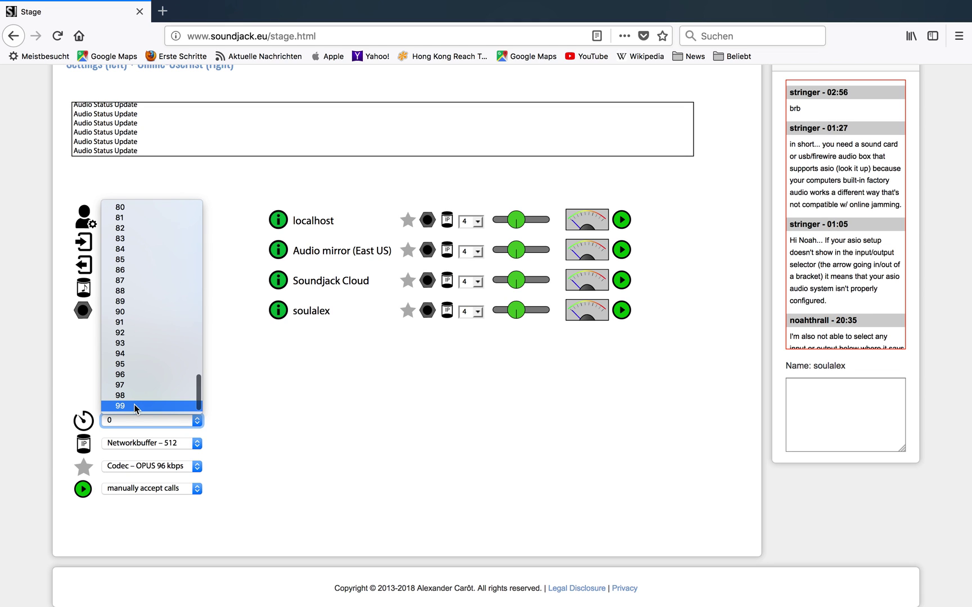
{"action": "left_click", "coordinate": [134, 405]}
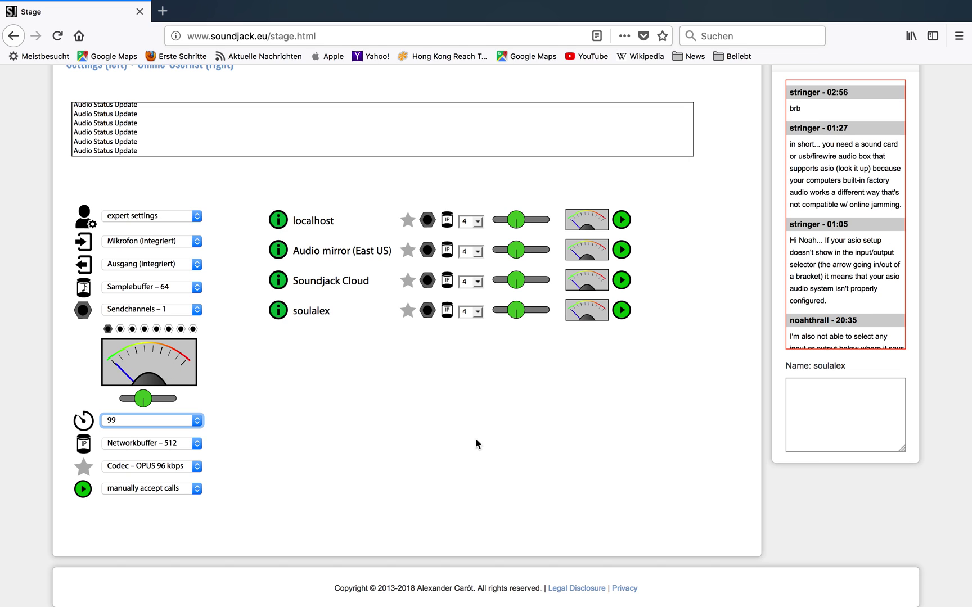
Switch the sample buffer from 64 to 512, then bring the delay list back up
{"action": "left_click", "coordinate": [197, 288]}
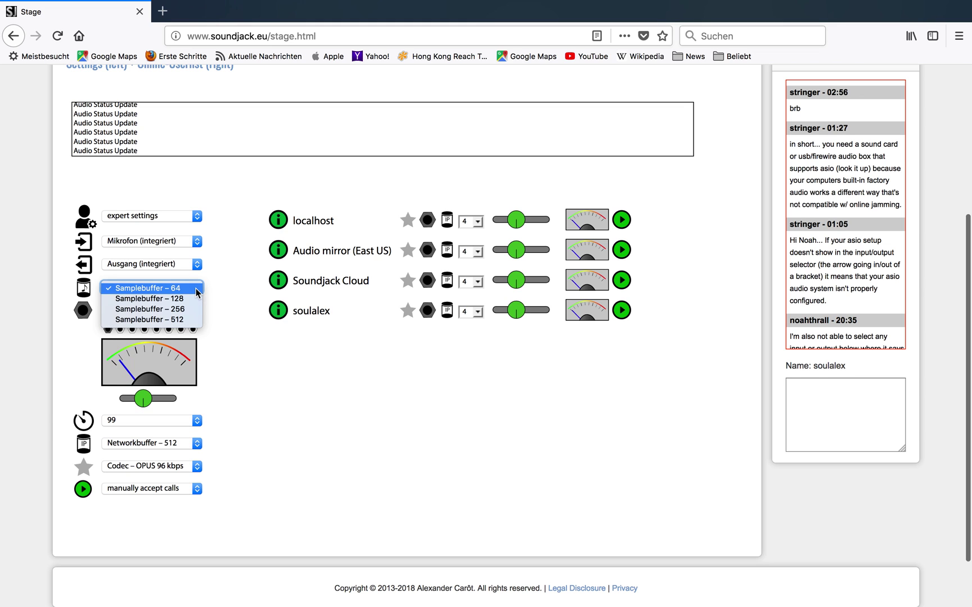
{"action": "left_click", "coordinate": [184, 322]}
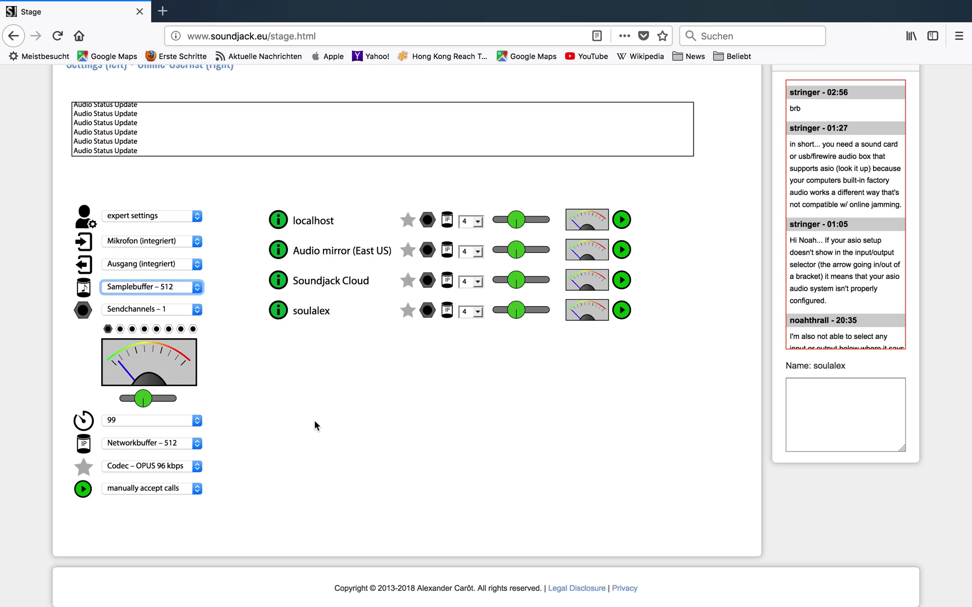
{"action": "left_click", "coordinate": [150, 419]}
Return the delay value to 0 and lower the computer's volume
{"action": "scroll", "coordinate": [167, 276], "scroll_direction": "up", "scroll_amount": 10}
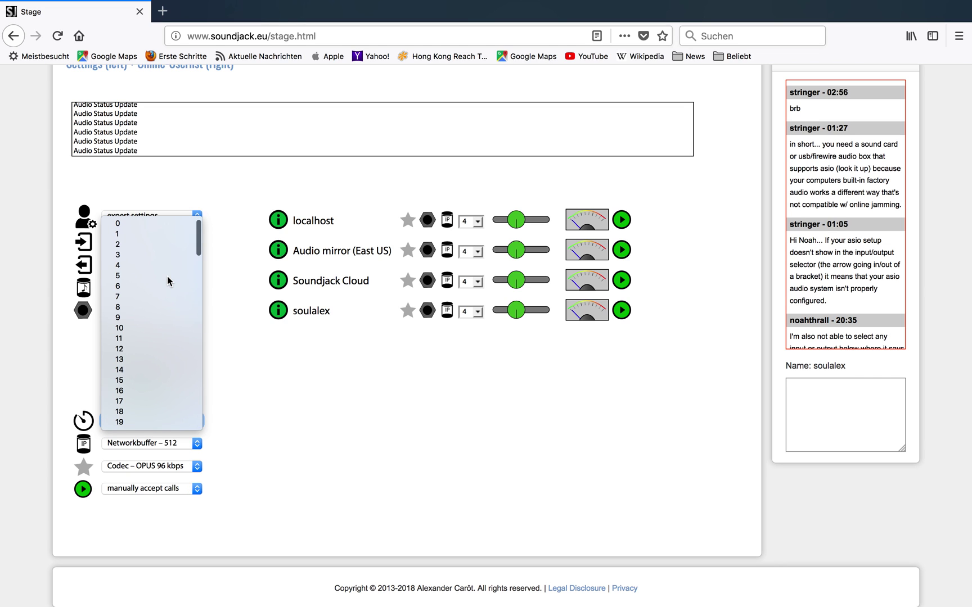
{"action": "left_click", "coordinate": [142, 223]}
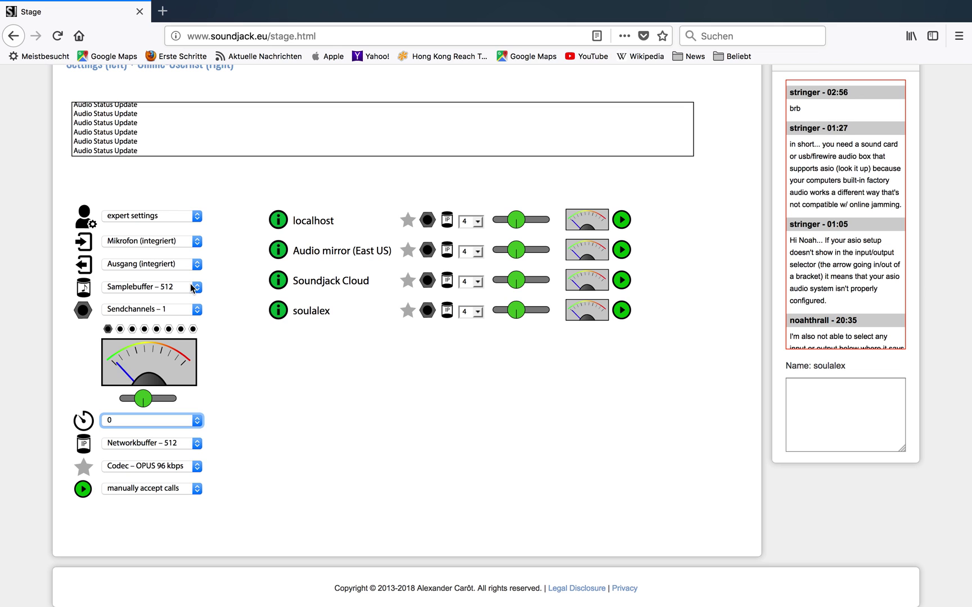
{"action": "key", "text": "XF86AudioLowerVolume"}
{"action": "key", "text": "XF86AudioLowerVolume"}
{"action": "key", "text": "XF86AudioLowerVolume"}
{"action": "key", "text": "XF86AudioLowerVolume"}
{"action": "key", "text": "XF86AudioLowerVolume"}
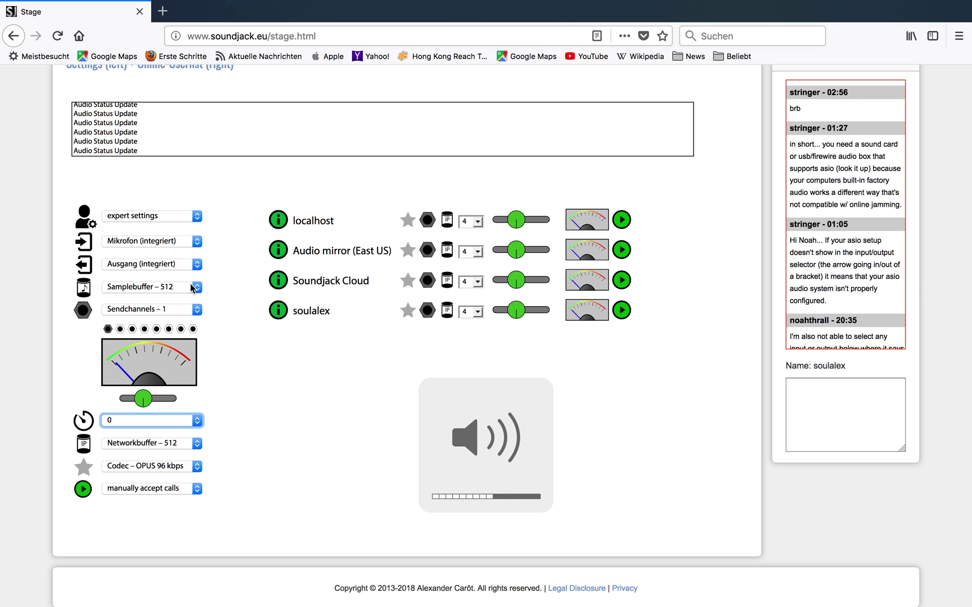
Set the sample buffer back to 64 and adjust the computer's sound volume
{"action": "left_click", "coordinate": [192, 288]}
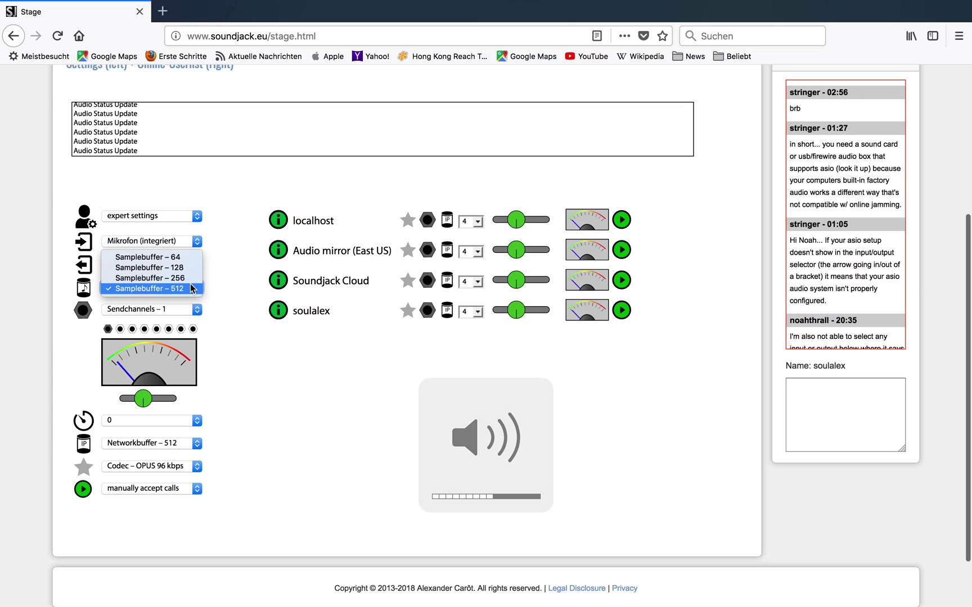
{"action": "left_click", "coordinate": [180, 256]}
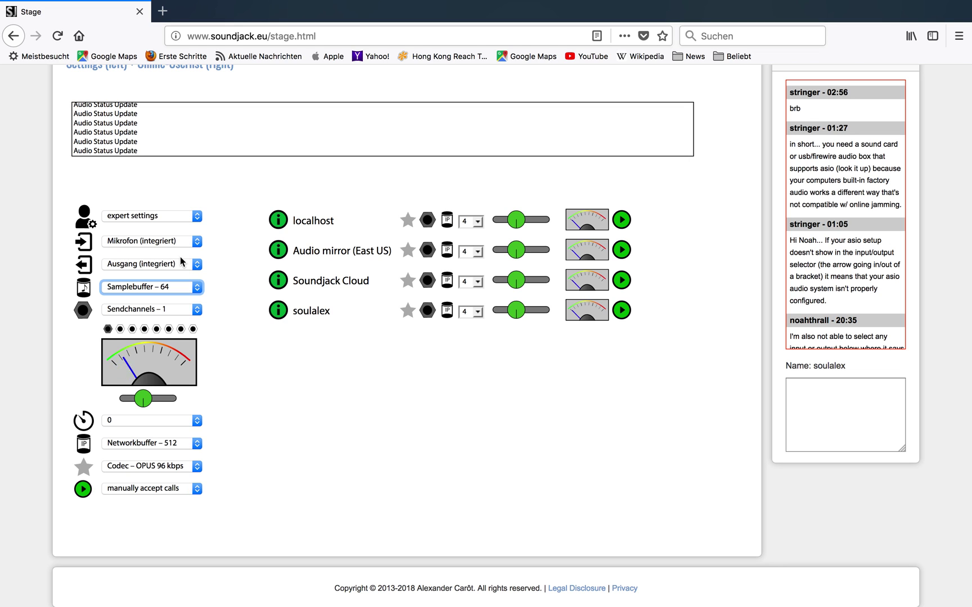
{"action": "key", "text": "XF86AudioRaiseVolume"}
{"action": "key", "text": "XF86AudioLowerVolume"}
{"action": "key", "text": "XF86AudioLowerVolume"}
{"action": "key", "text": "XF86AudioLowerVolume"}
{"action": "key", "text": "XF86AudioRaiseVolume"}
Try a 256 sample buffer with a 256 network buffer and turn the input level down
{"action": "left_click", "coordinate": [185, 287]}
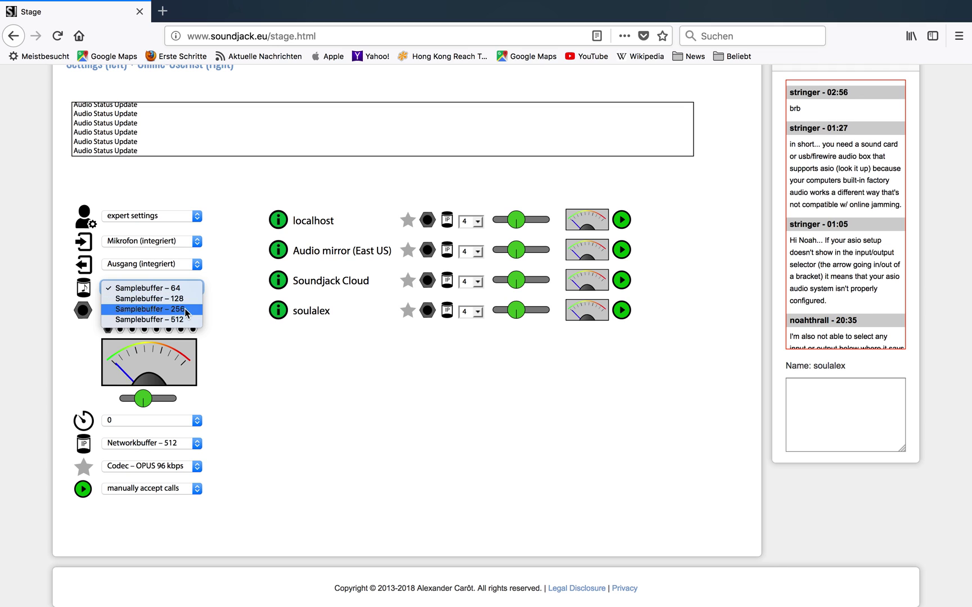
{"action": "left_click", "coordinate": [184, 309]}
{"action": "left_click", "coordinate": [190, 443]}
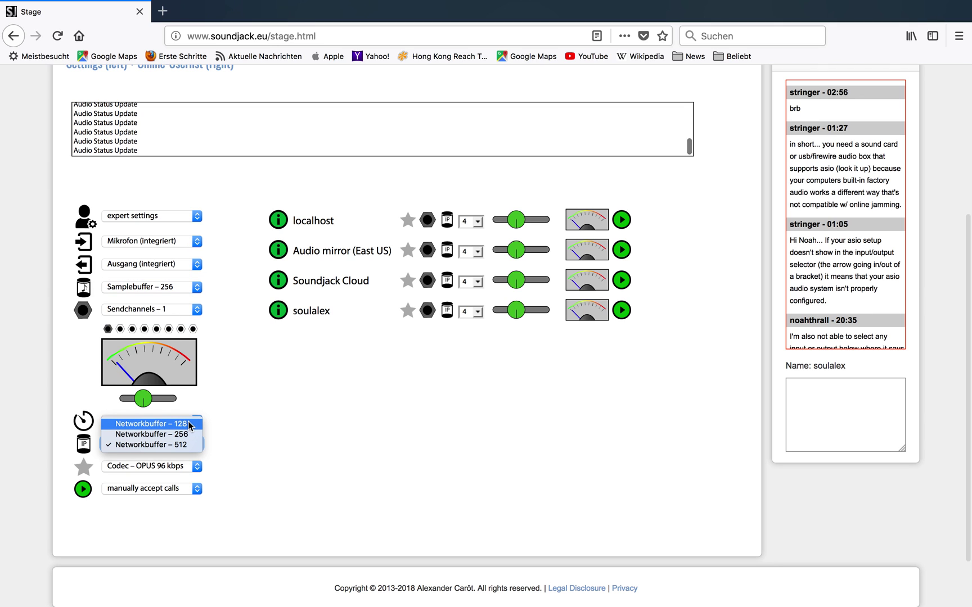
{"action": "key", "text": "Down"}
{"action": "key", "text": "Return"}
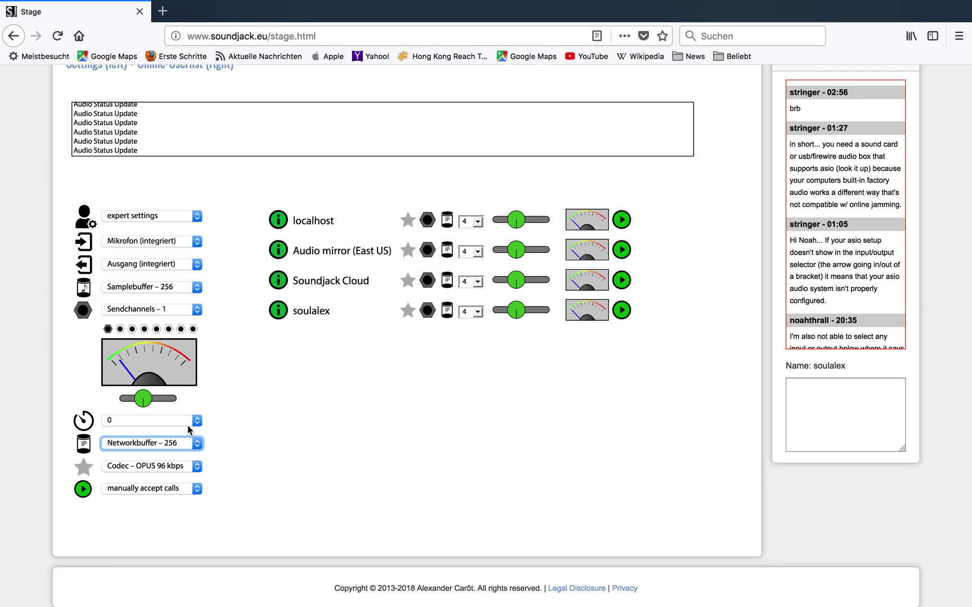
{"action": "key", "text": "XF86AudioRaiseVolume"}
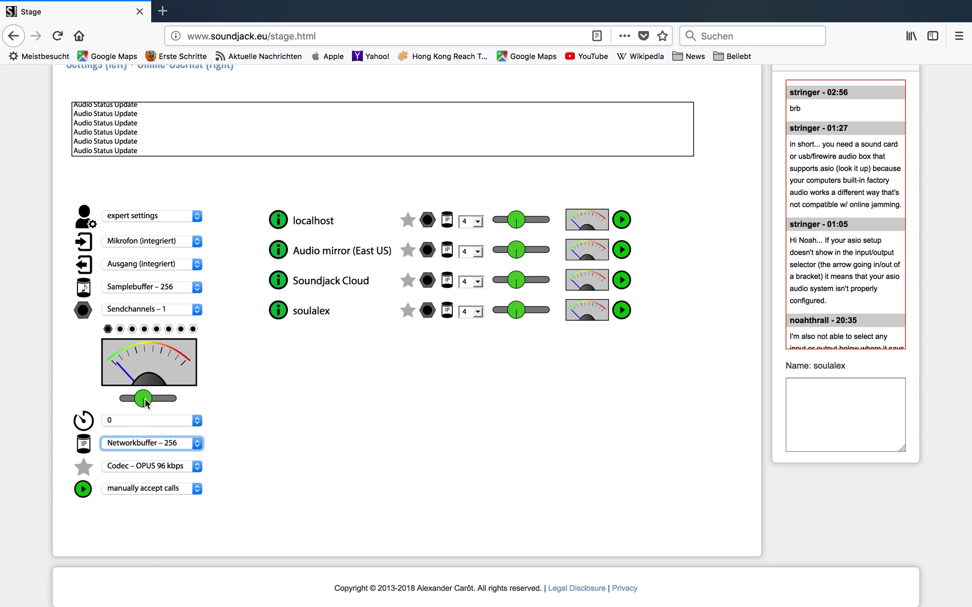
{"action": "left_click_drag", "start_coordinate": [145, 402], "coordinate": [123, 400]}
Check the network buffer options without changing them and switch the sample buffer to 512
{"action": "left_click", "coordinate": [193, 447]}
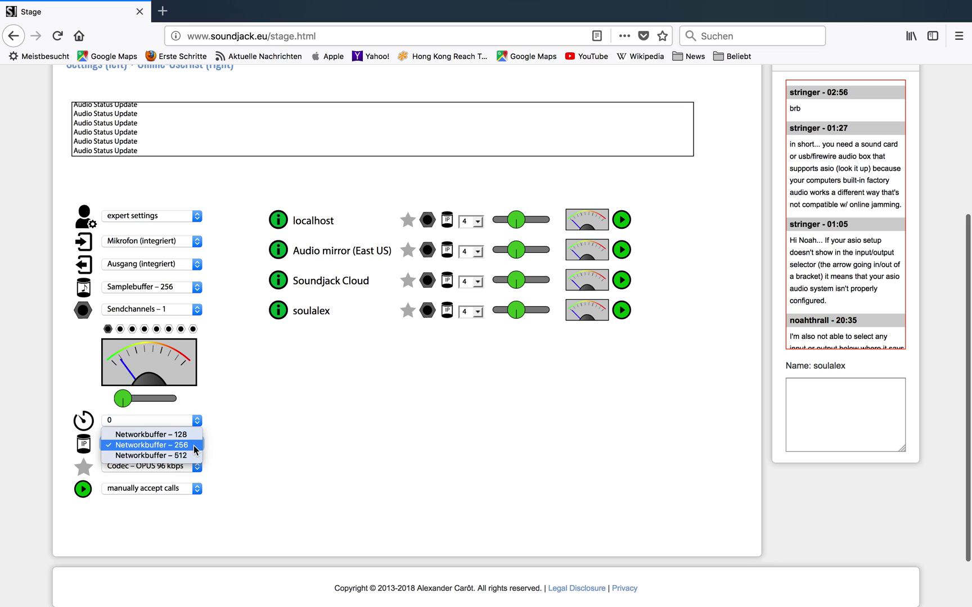
{"action": "key", "text": "Escape"}
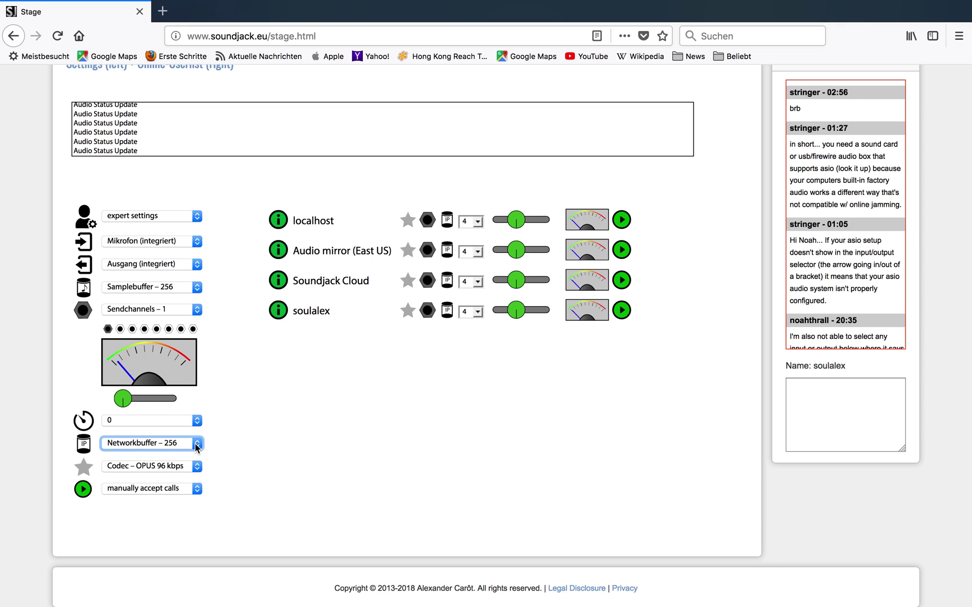
{"action": "left_click", "coordinate": [195, 445]}
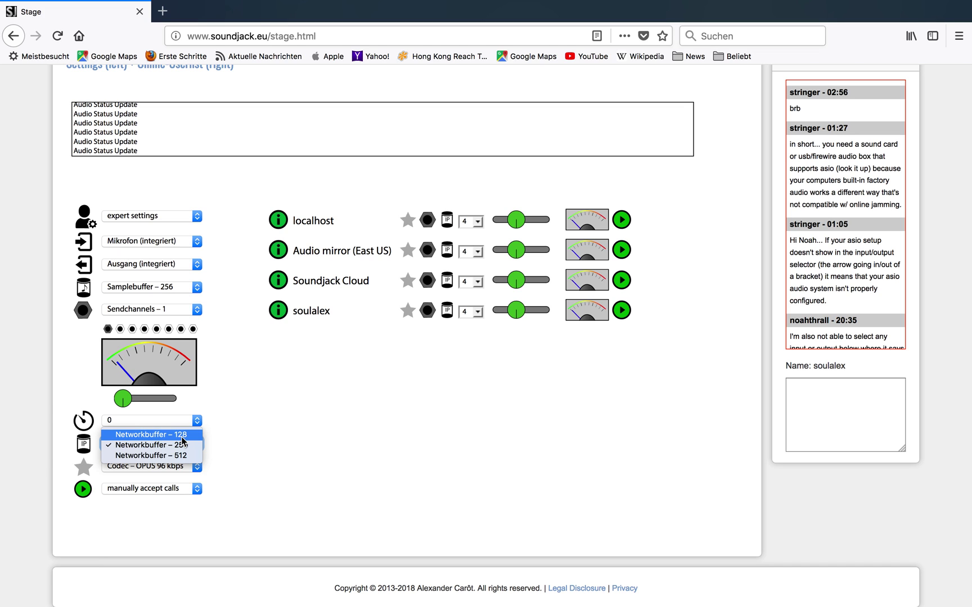
{"action": "left_click", "coordinate": [190, 286]}
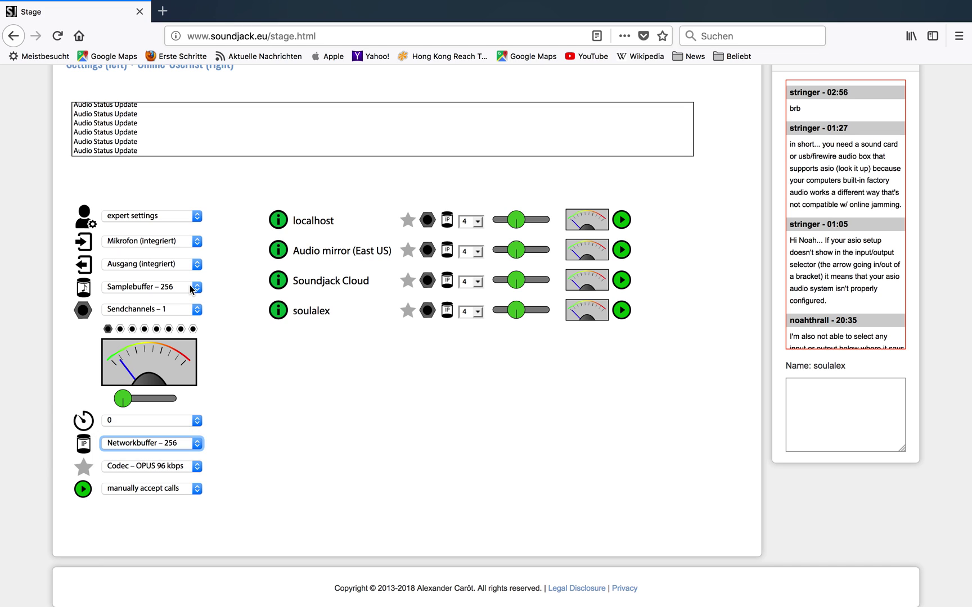
{"action": "left_click", "coordinate": [190, 287]}
{"action": "left_click", "coordinate": [190, 298]}
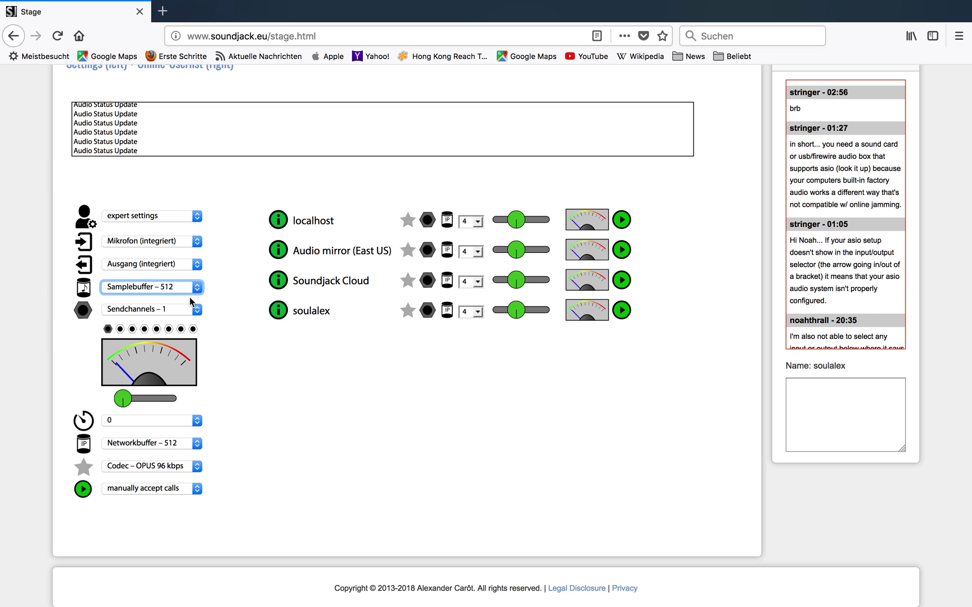
Recheck the network buffer list unchanged and set the sample buffer to 64
{"action": "left_click", "coordinate": [198, 443]}
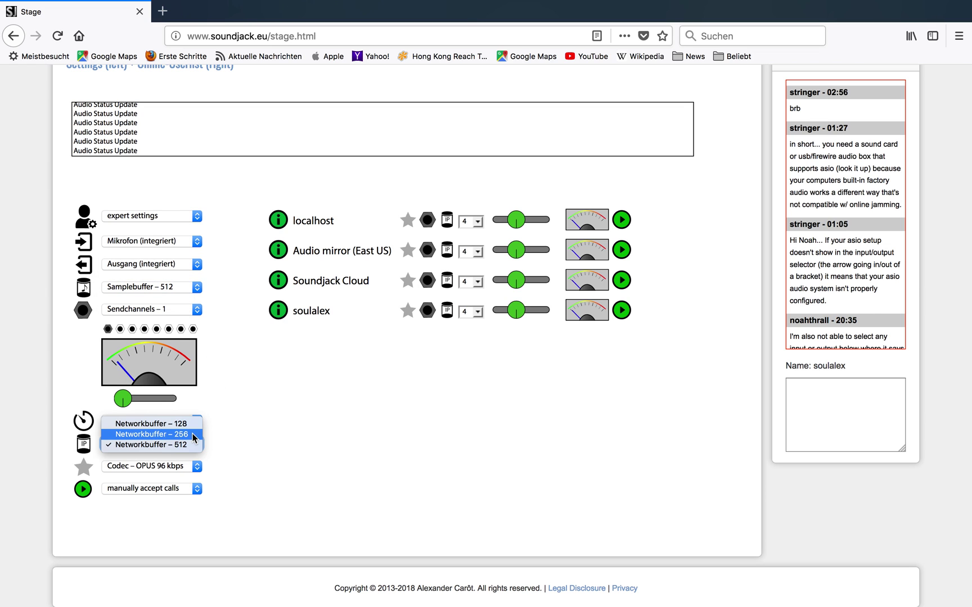
{"action": "left_click", "coordinate": [191, 429]}
{"action": "left_click", "coordinate": [191, 444]}
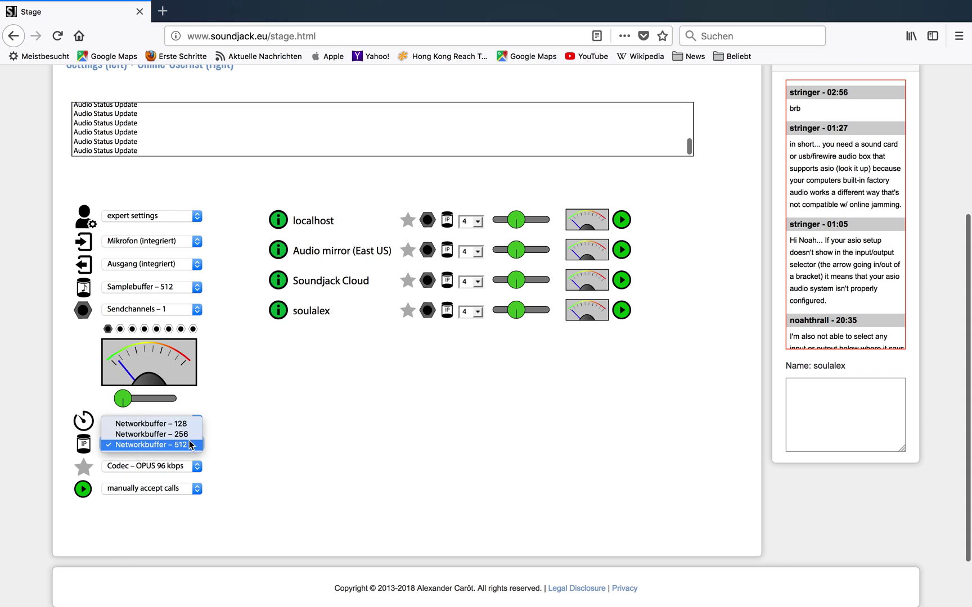
{"action": "left_click", "coordinate": [187, 433]}
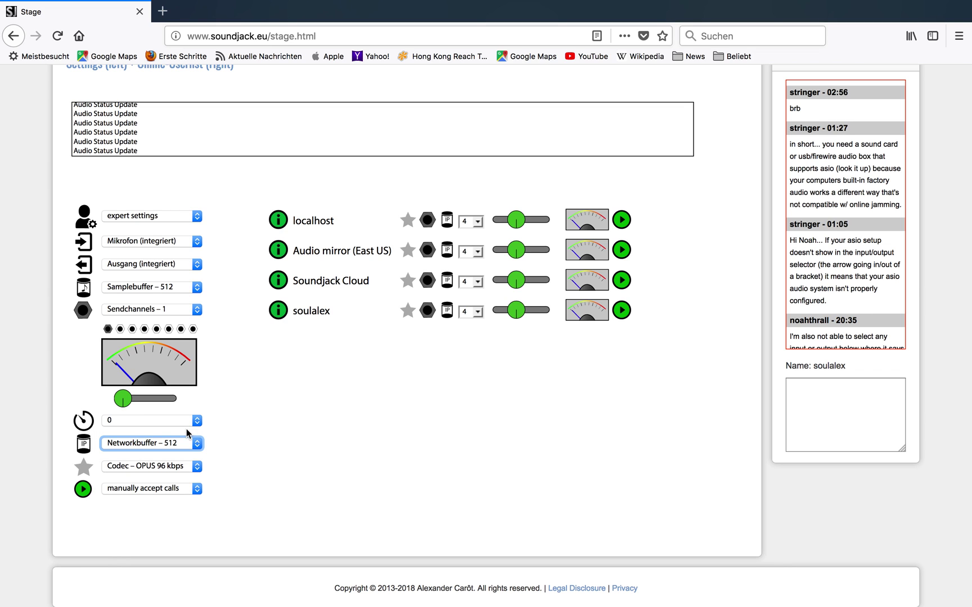
{"action": "left_click", "coordinate": [193, 283]}
{"action": "left_click", "coordinate": [179, 257]}
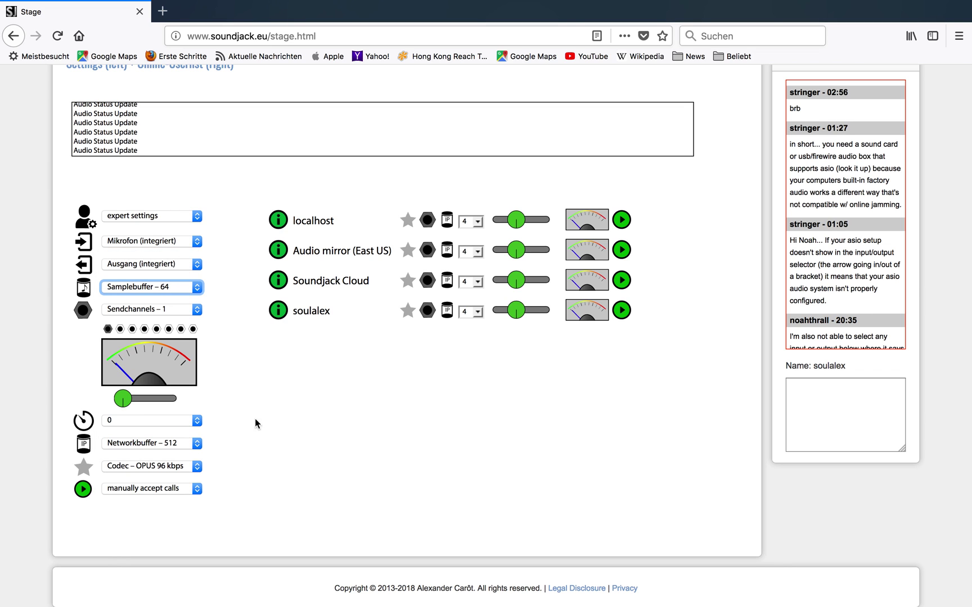
Change the network buffer from 512 to 128 and confirm it stays at 128
{"action": "left_click", "coordinate": [195, 445]}
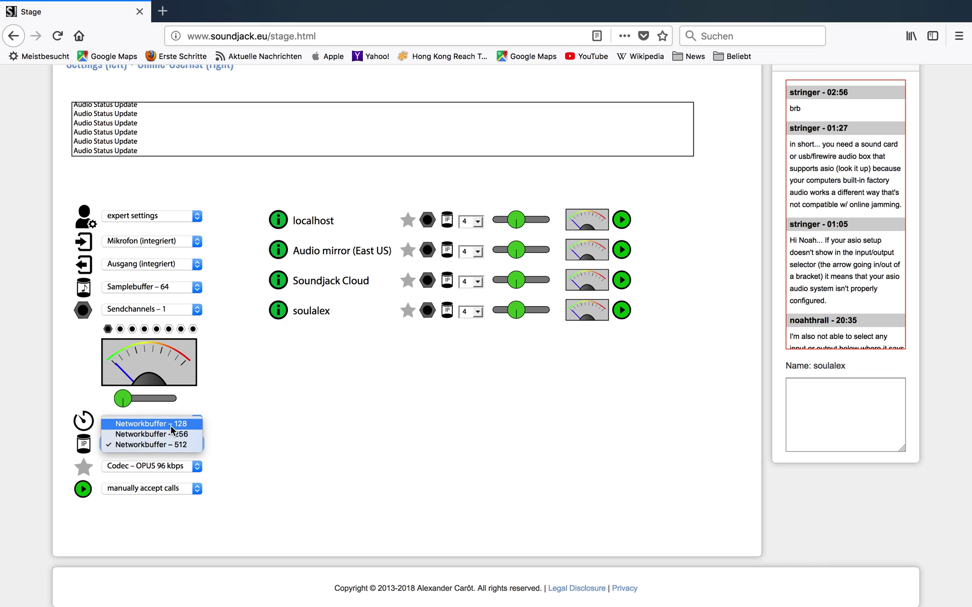
{"action": "left_click", "coordinate": [170, 426]}
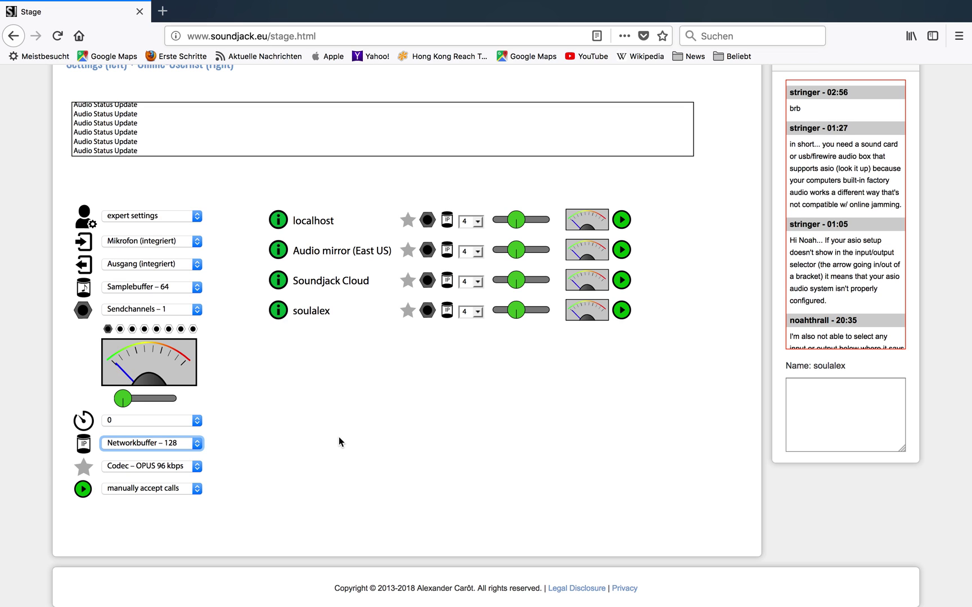
{"action": "left_click", "coordinate": [192, 445]}
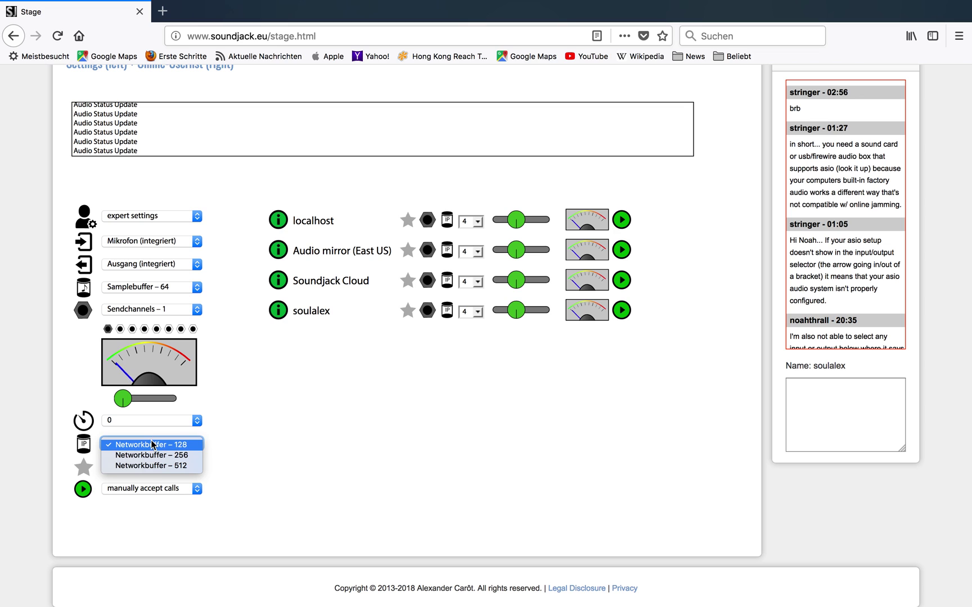
{"action": "left_click", "coordinate": [152, 445]}
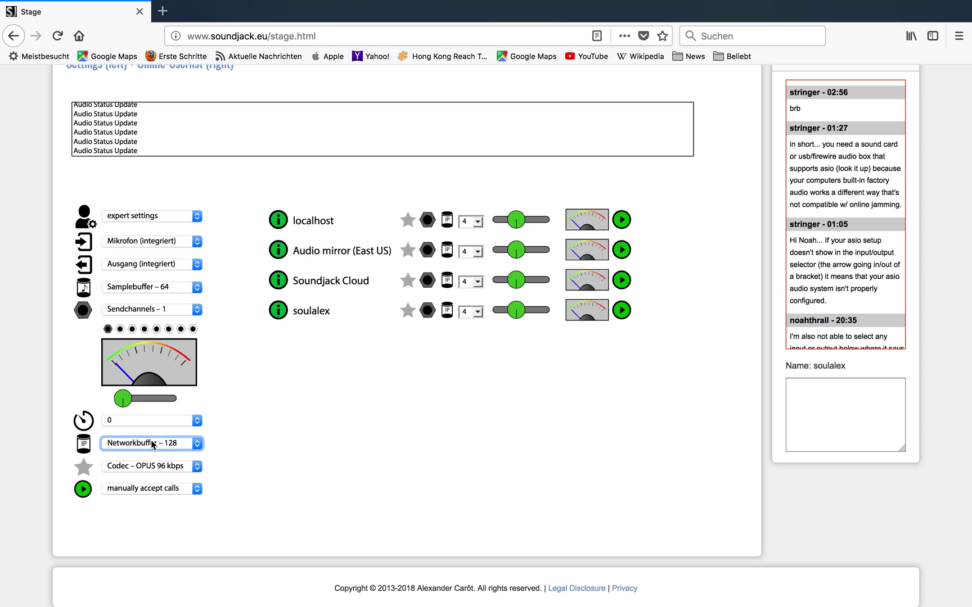
Show the codec dropdown's choices while OPUS 96 kbps remains selected
{"action": "left_click", "coordinate": [187, 468]}
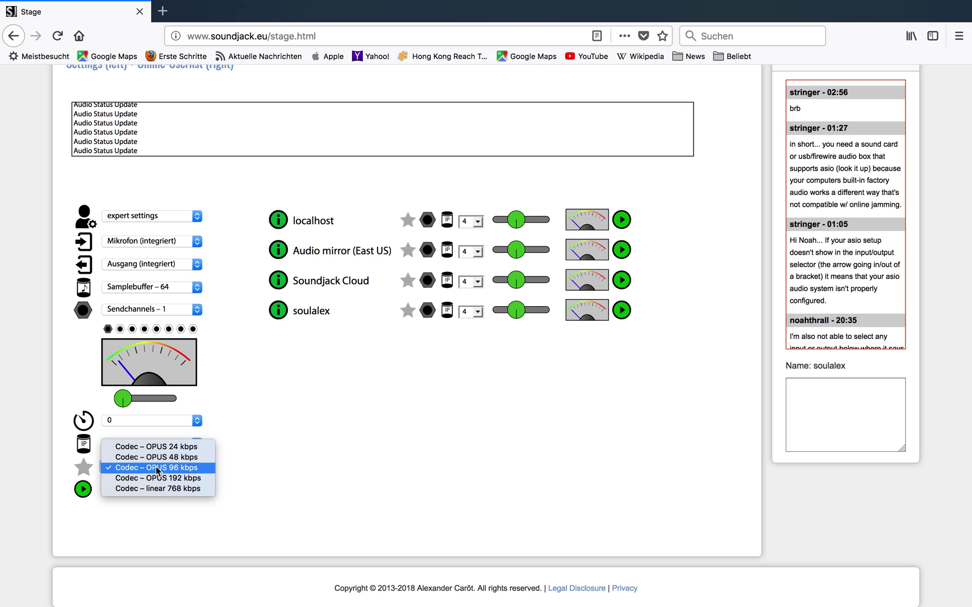
Keep the OPUS 96 kbps codec and leave incoming calls on 'manually accept calls'
{"action": "left_click", "coordinate": [156, 467]}
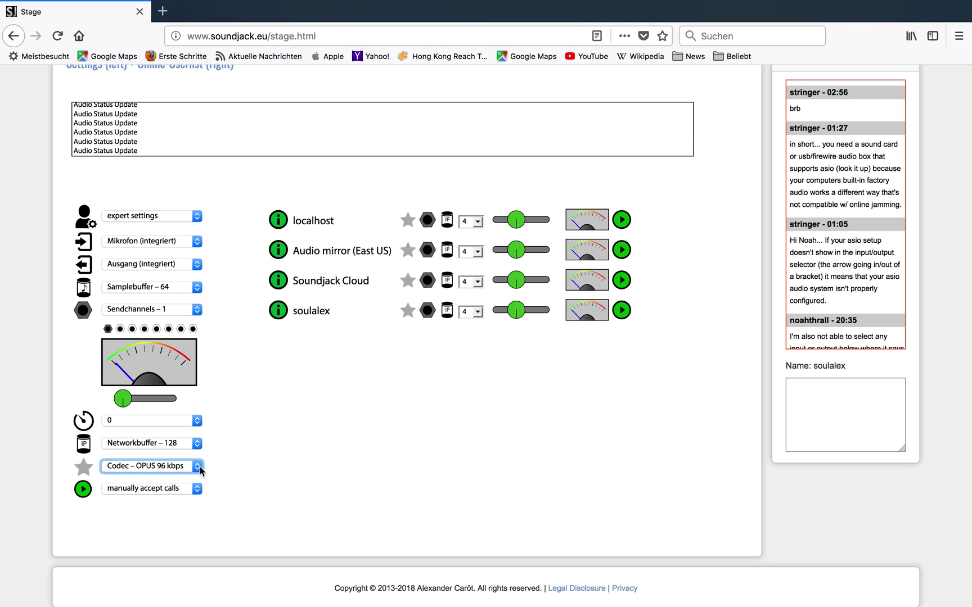
{"action": "left_click", "coordinate": [200, 466]}
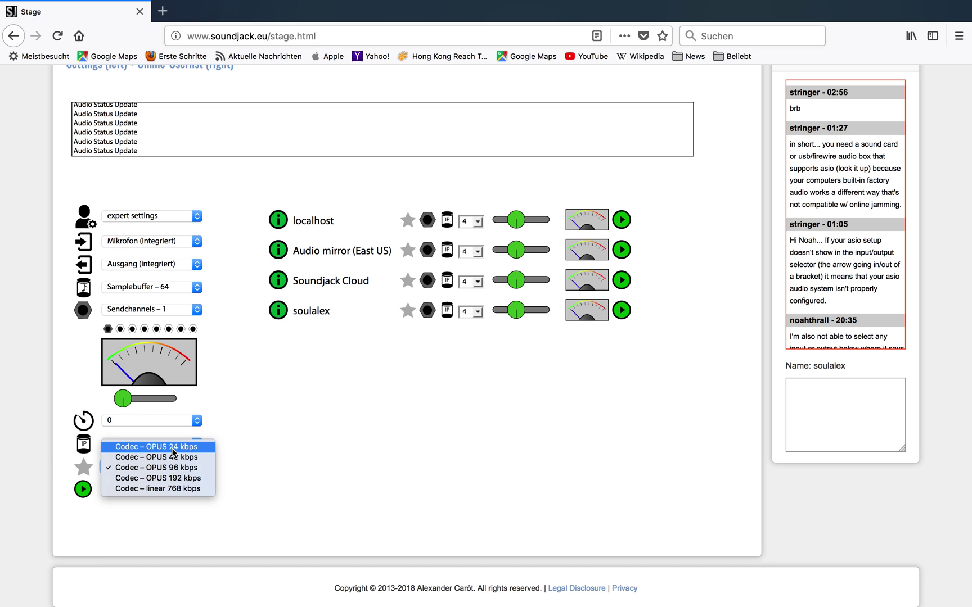
{"action": "left_click", "coordinate": [334, 455]}
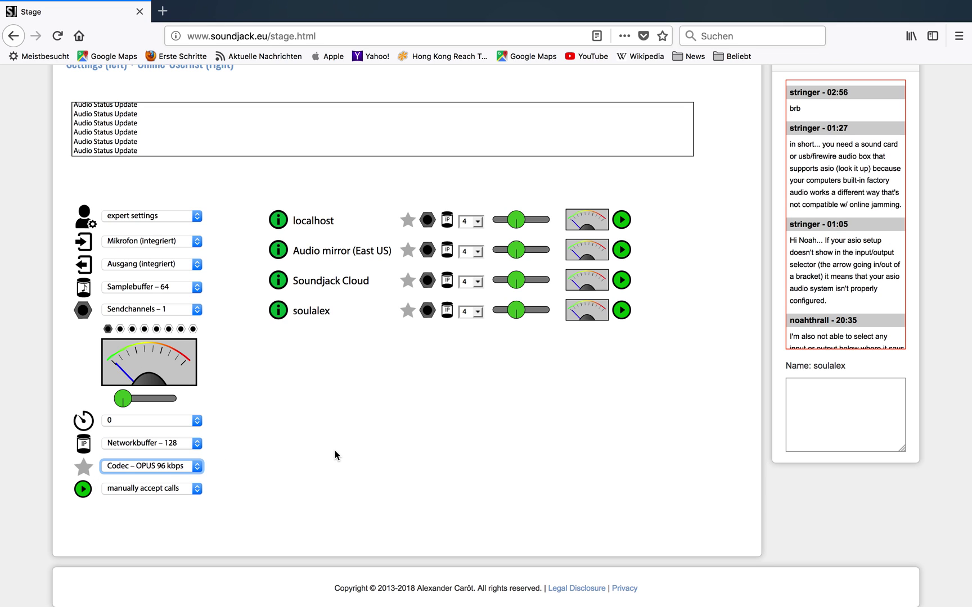
{"action": "left_click", "coordinate": [186, 488]}
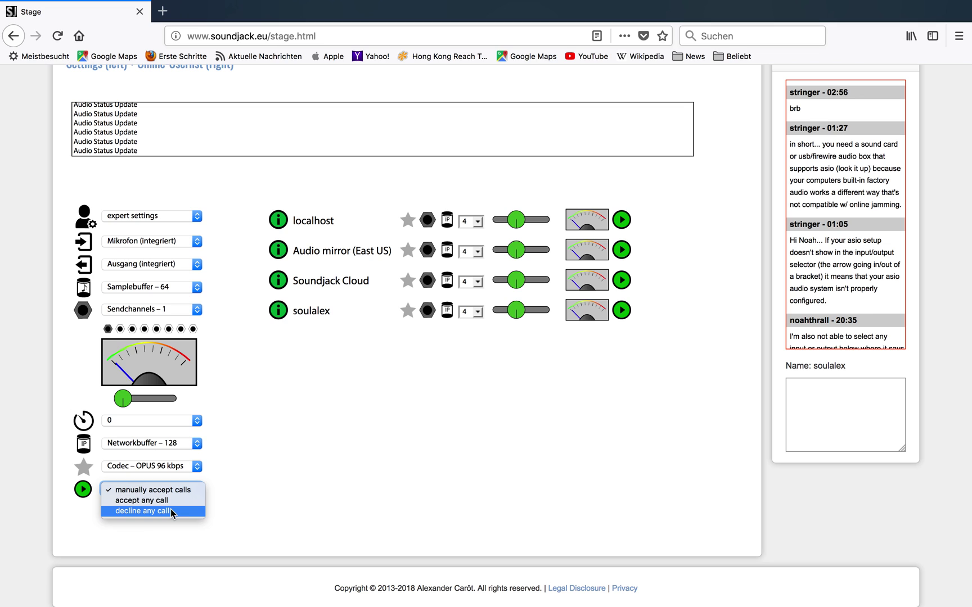
{"action": "left_click", "coordinate": [234, 521]}
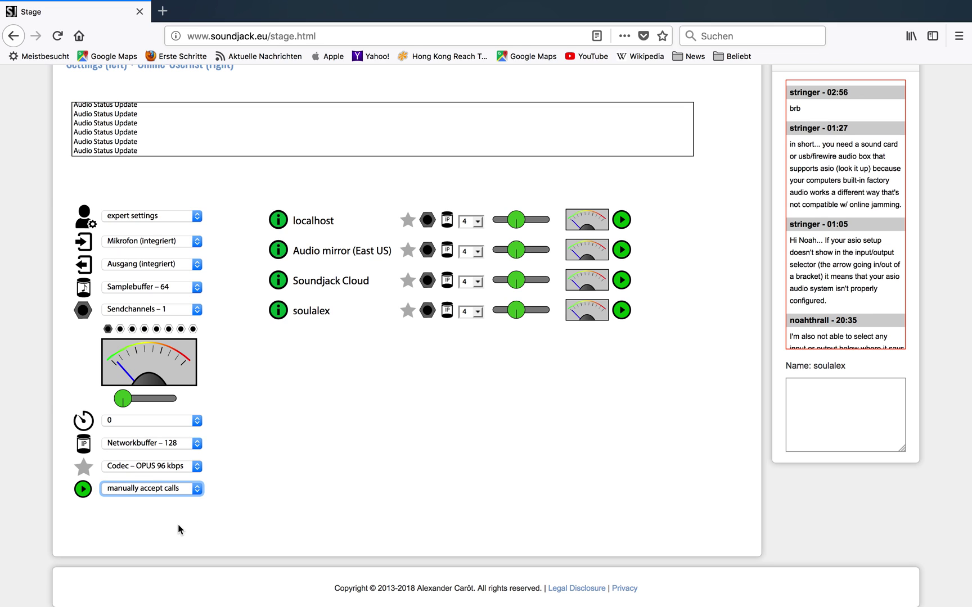